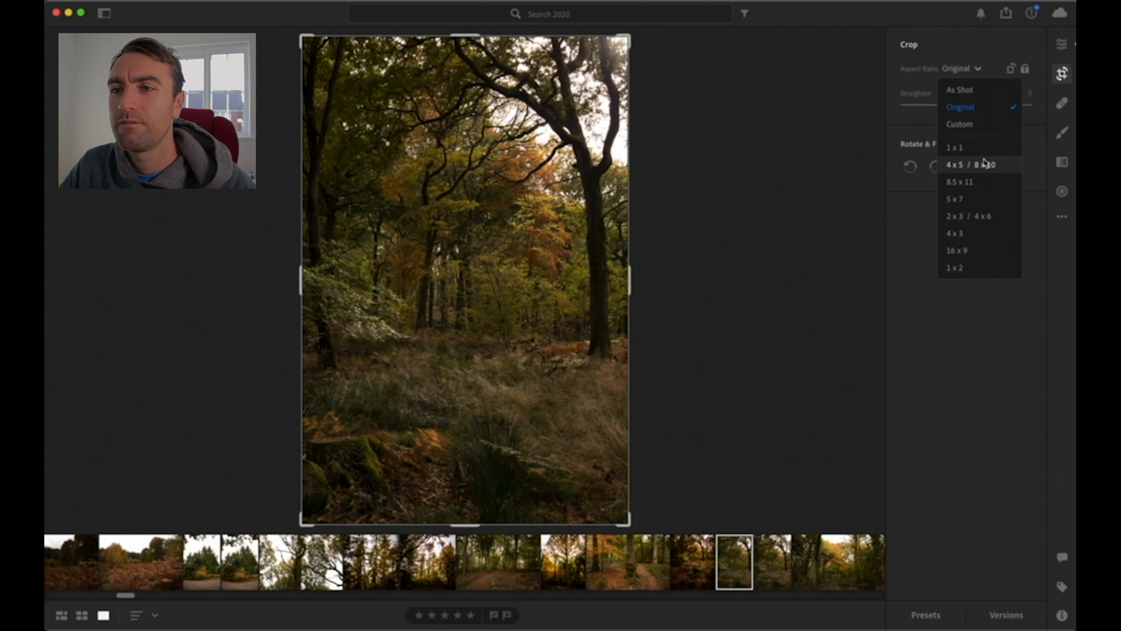
Step: Crop the photo to the 4 x 5 / 8 x 10 ratio, trimming the treetops and keeping the foreground, and straighten it automatically
drag(468, 221, 459, 184)
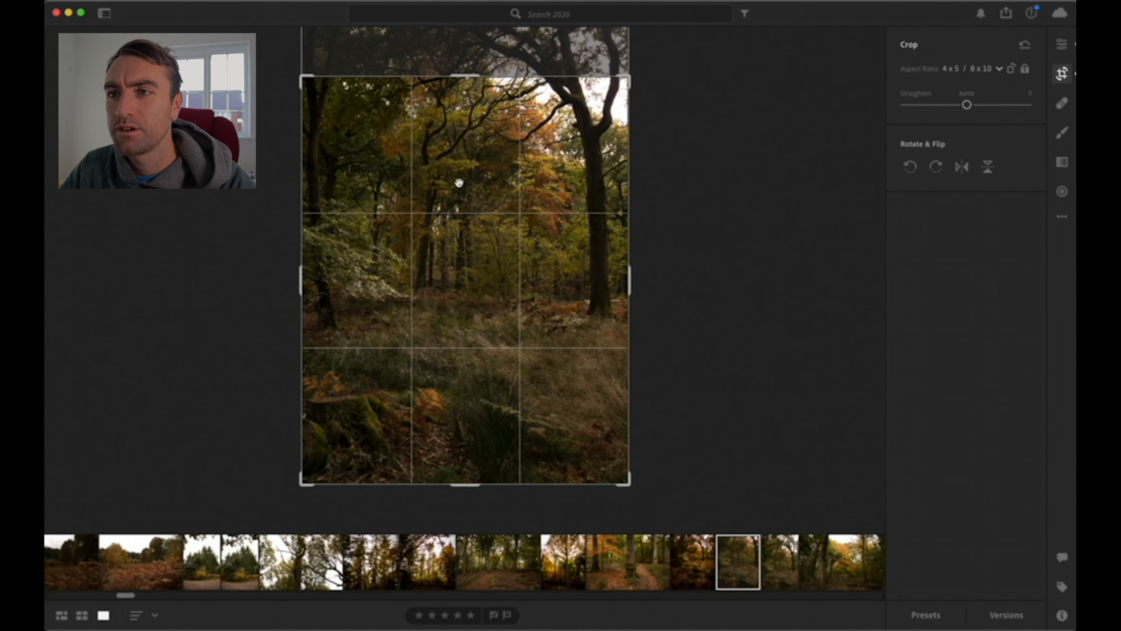
mouse_move(462, 186)
mouse_down()
mouse_move(466, 221)
mouse_move(463, 189)
mouse_up()
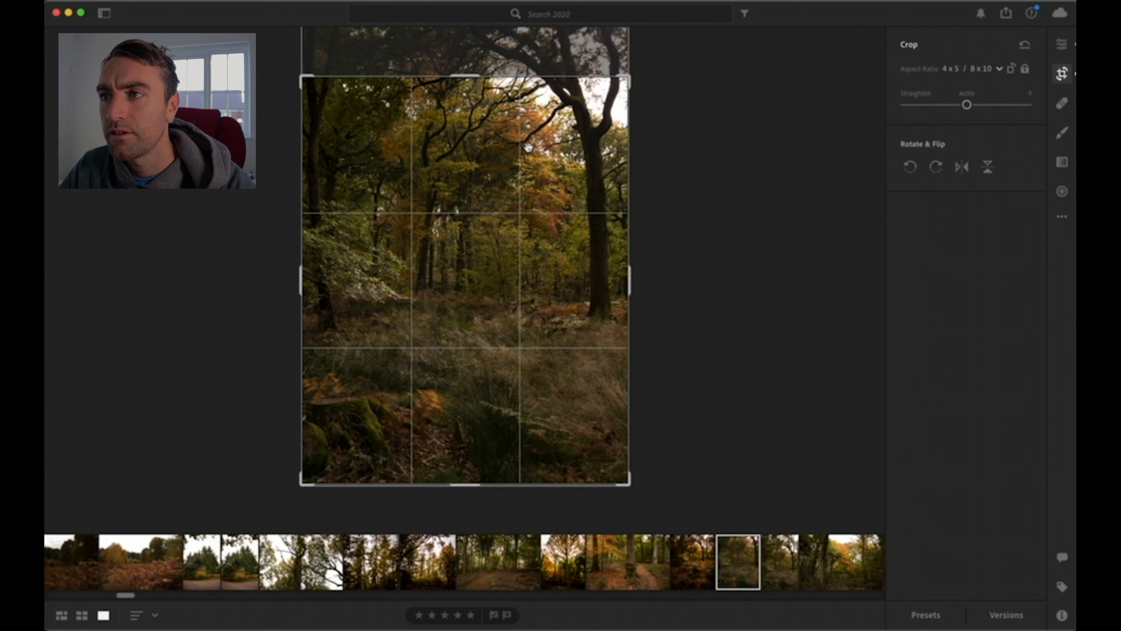
key(c)
key(c)
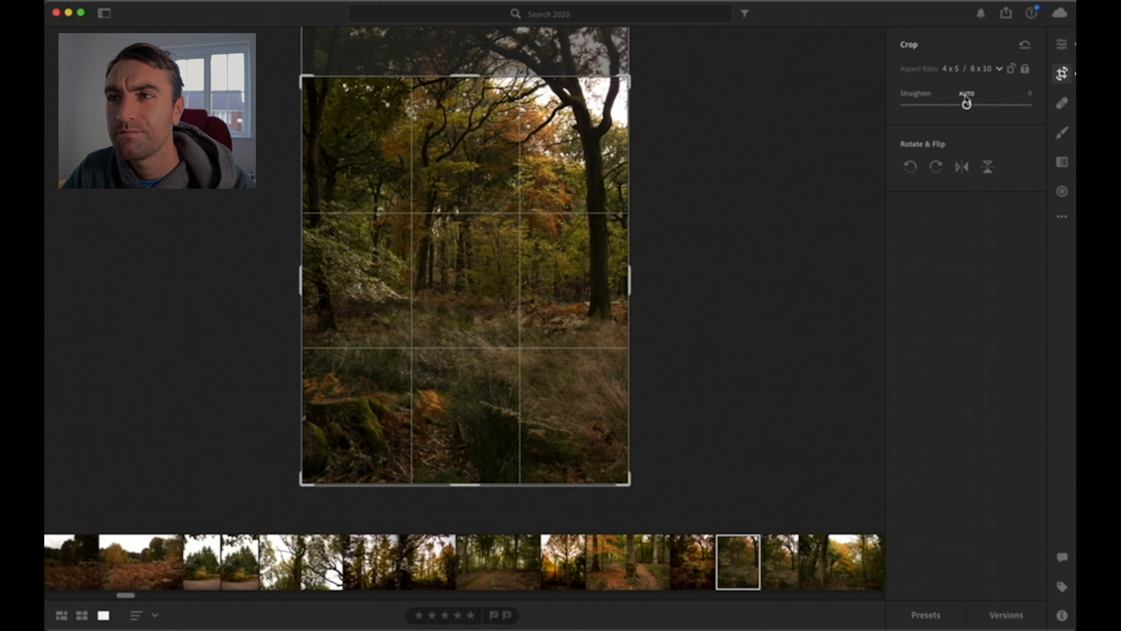
click(966, 94)
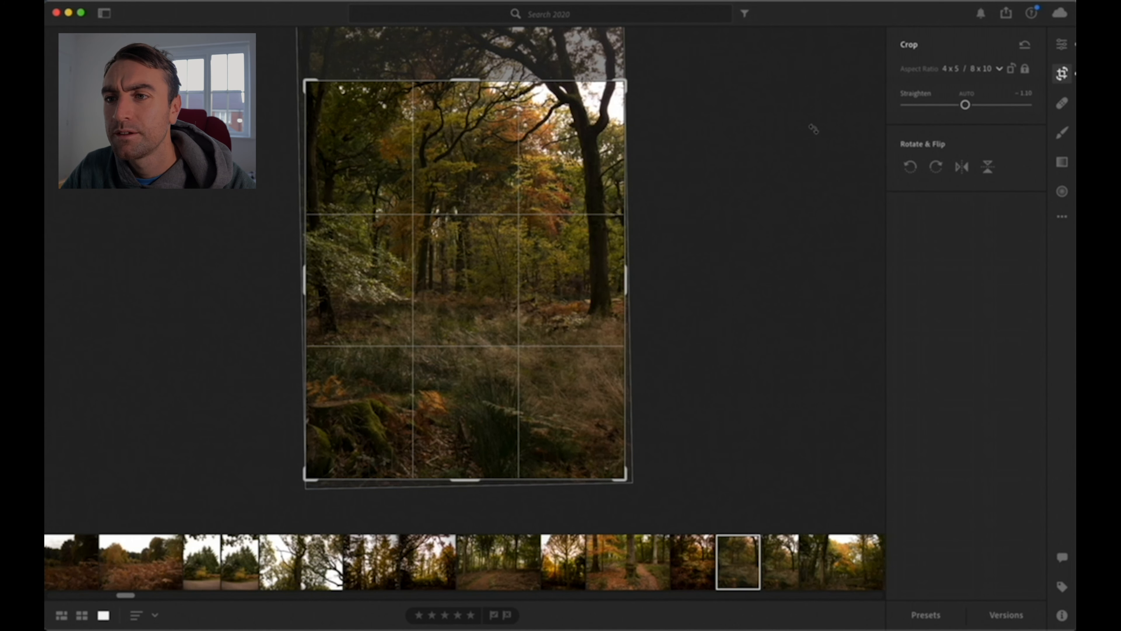
click(1062, 44)
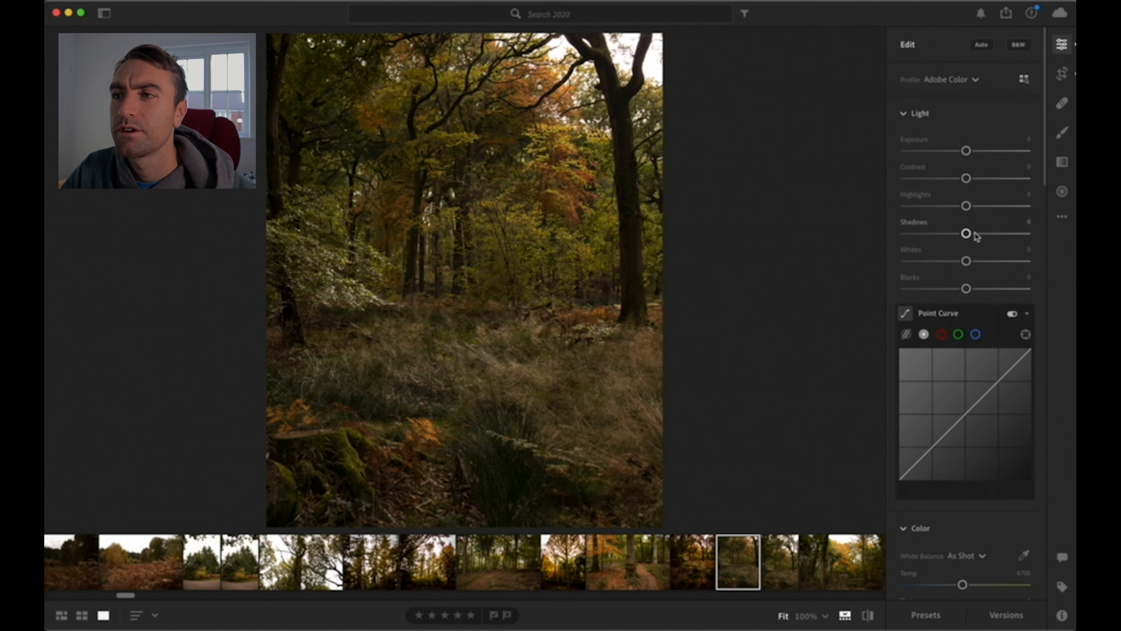
Step: Set the light adjustments to Highlights -53, Exposure -0.14, Contrast +16, Shadows +51 and Whites +10
drag(965, 211, 934, 209)
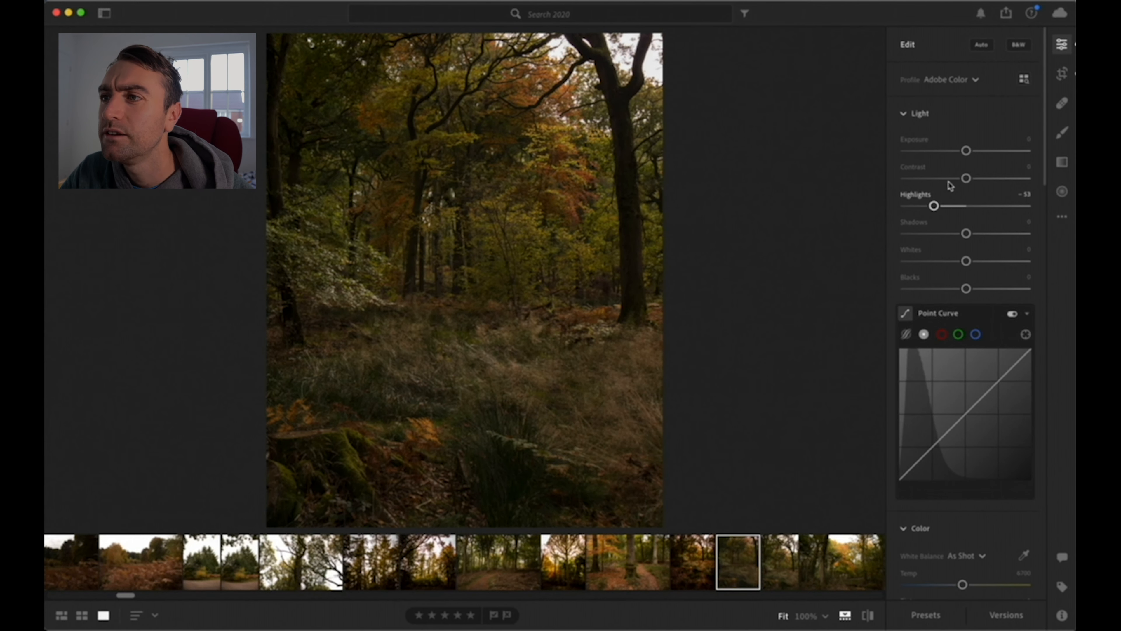
drag(966, 151, 965, 152)
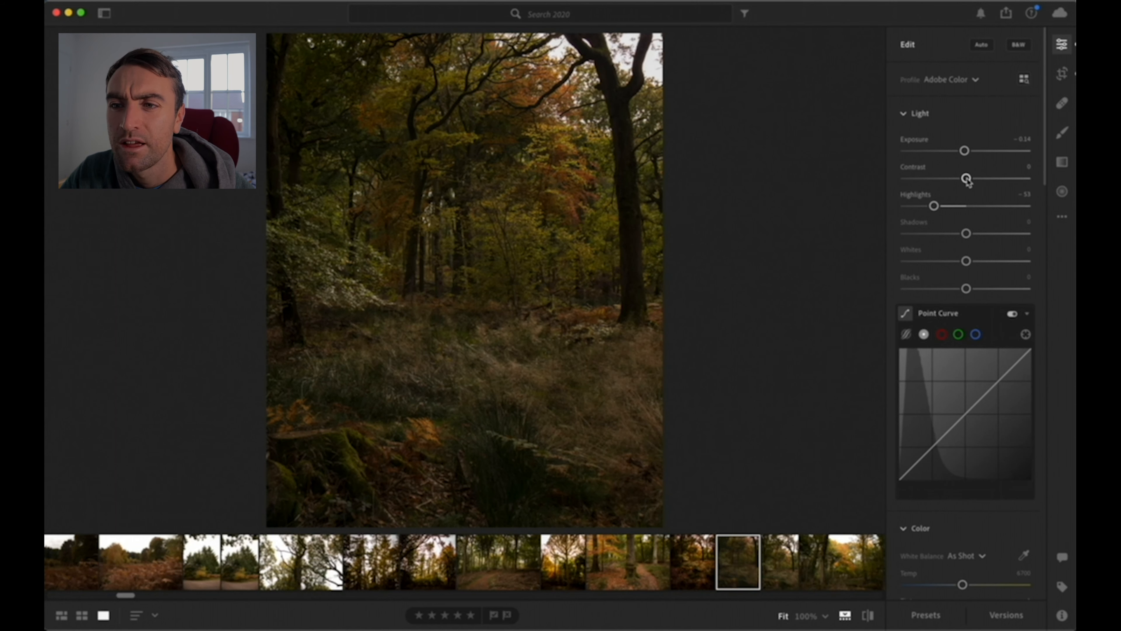
drag(967, 179, 977, 181)
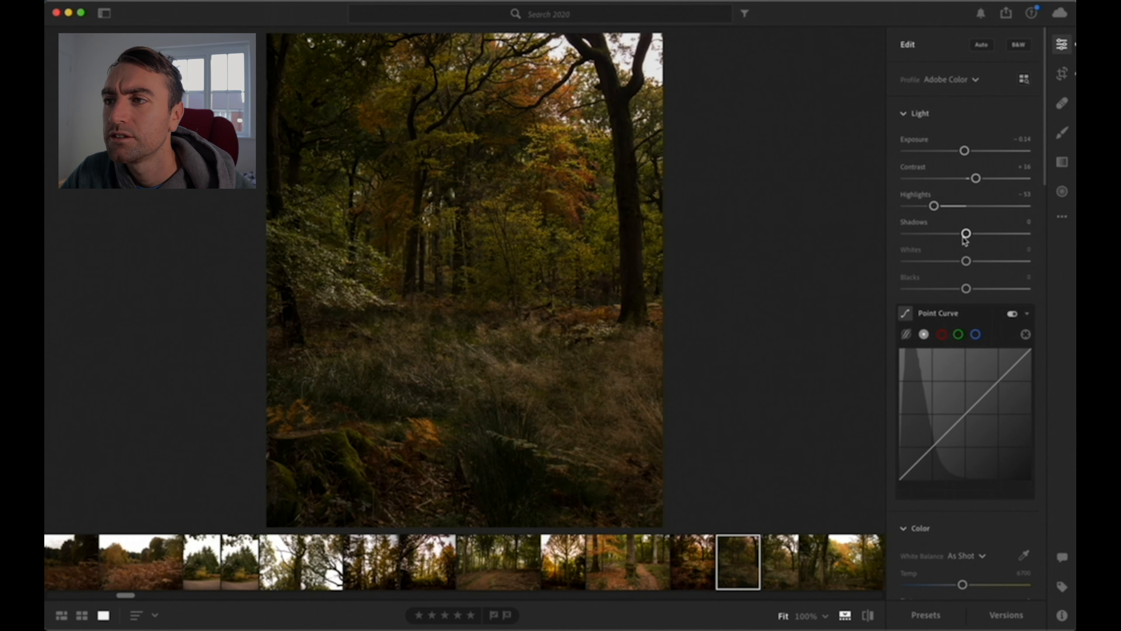
drag(966, 235, 997, 234)
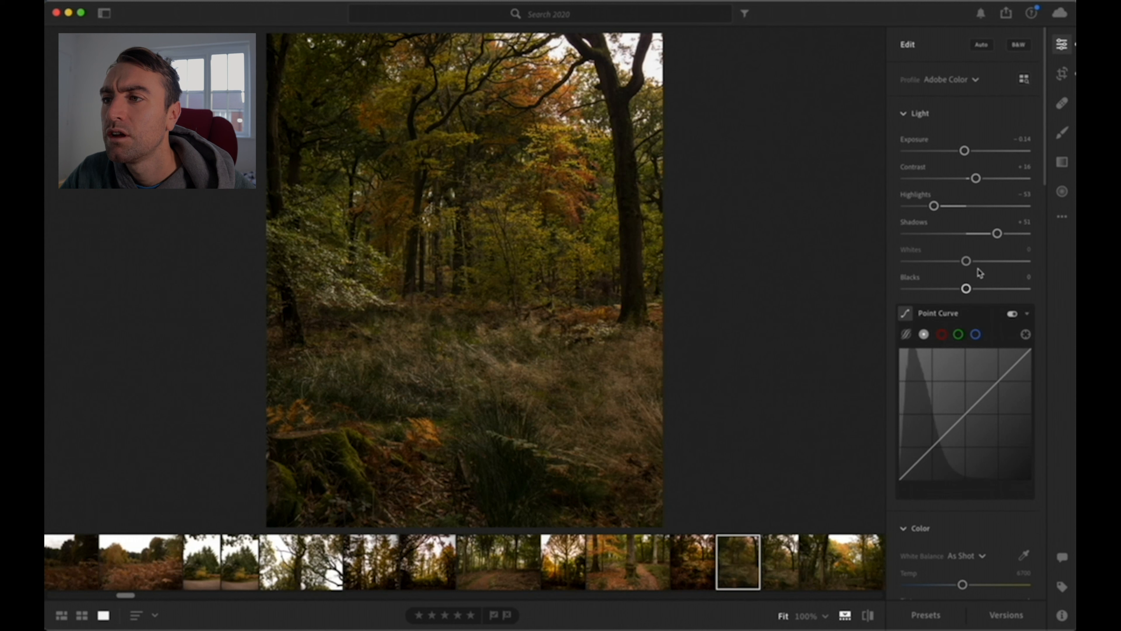
drag(966, 261, 977, 264)
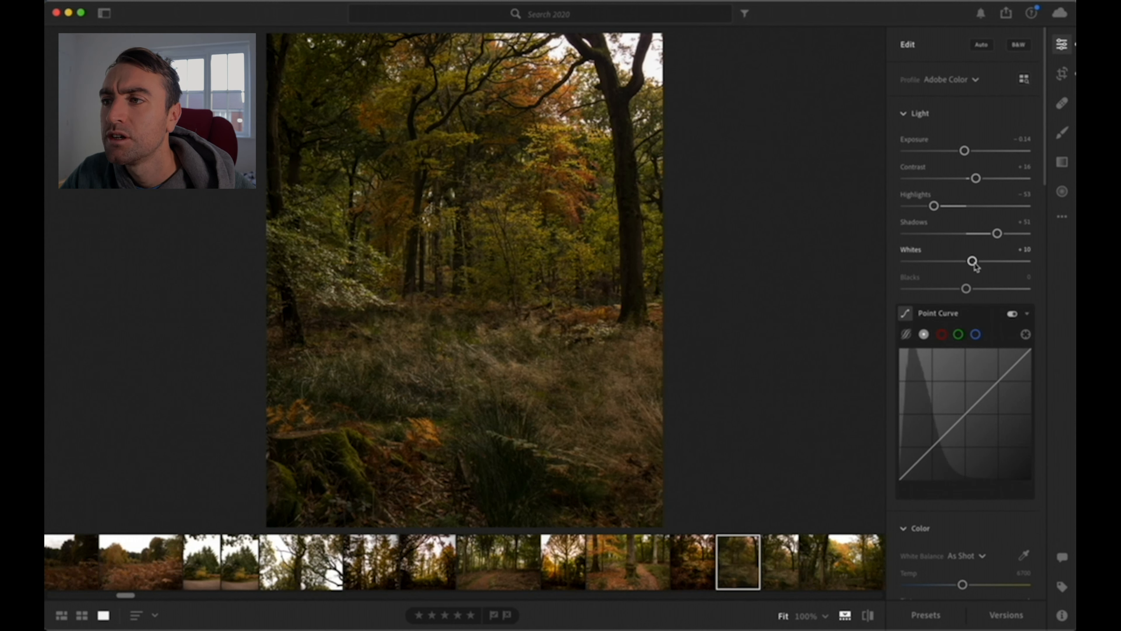
Step: Shape the main point curve into a gentle S: black point at 3.9/0.0, shadow point at 27.1/22.4, highlight point at 73.7/76.5
scroll(942, 228, down, 1)
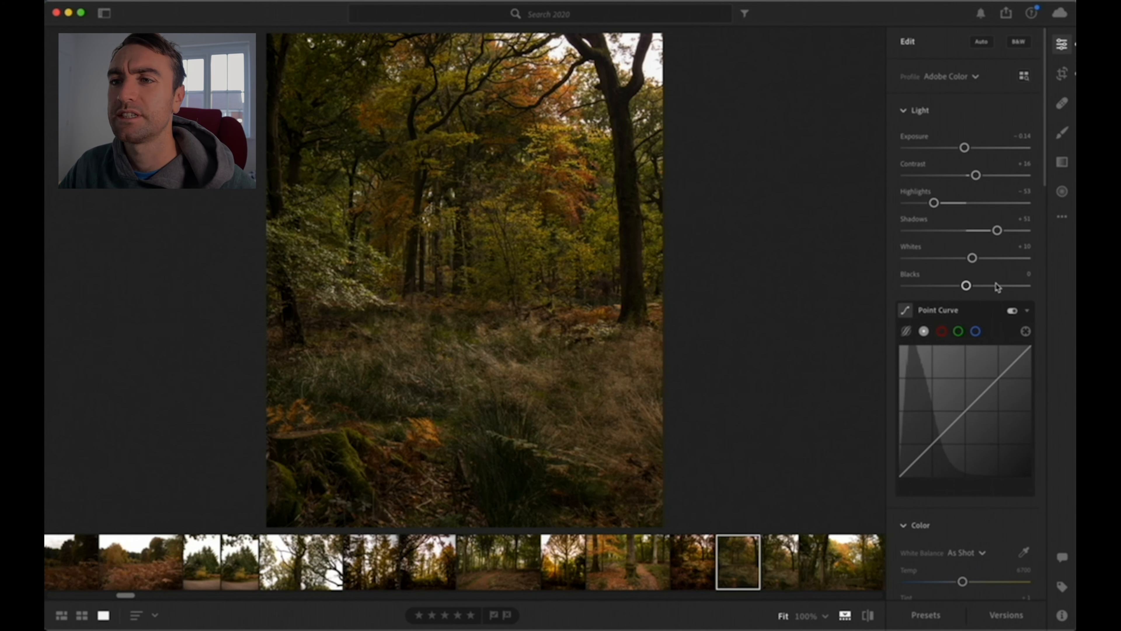
scroll(994, 282, down, 5)
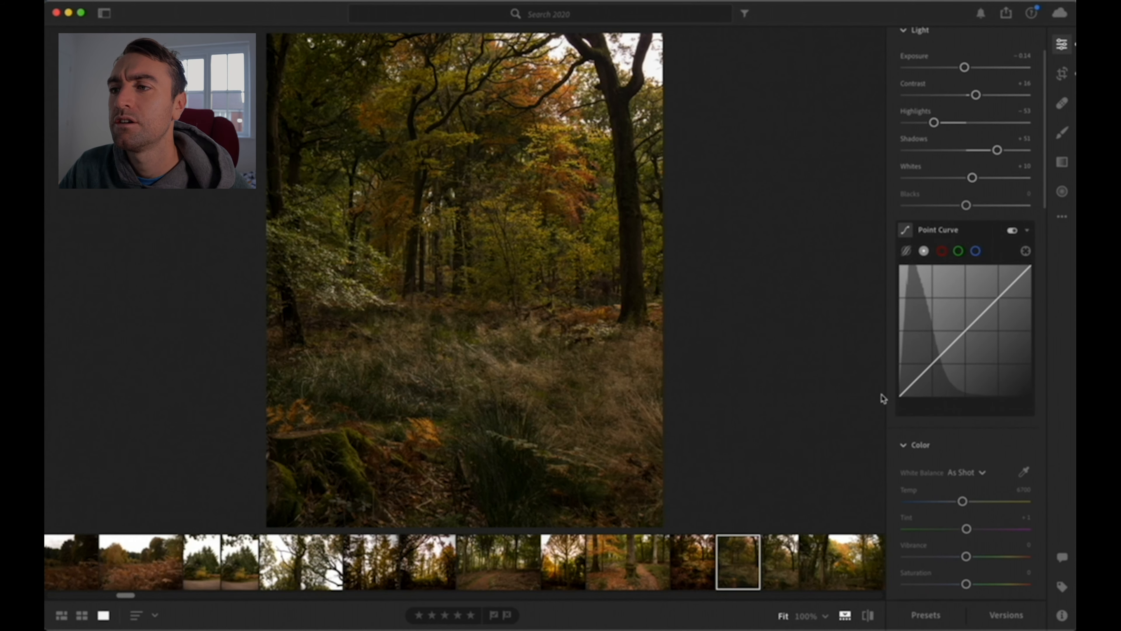
drag(899, 397, 905, 400)
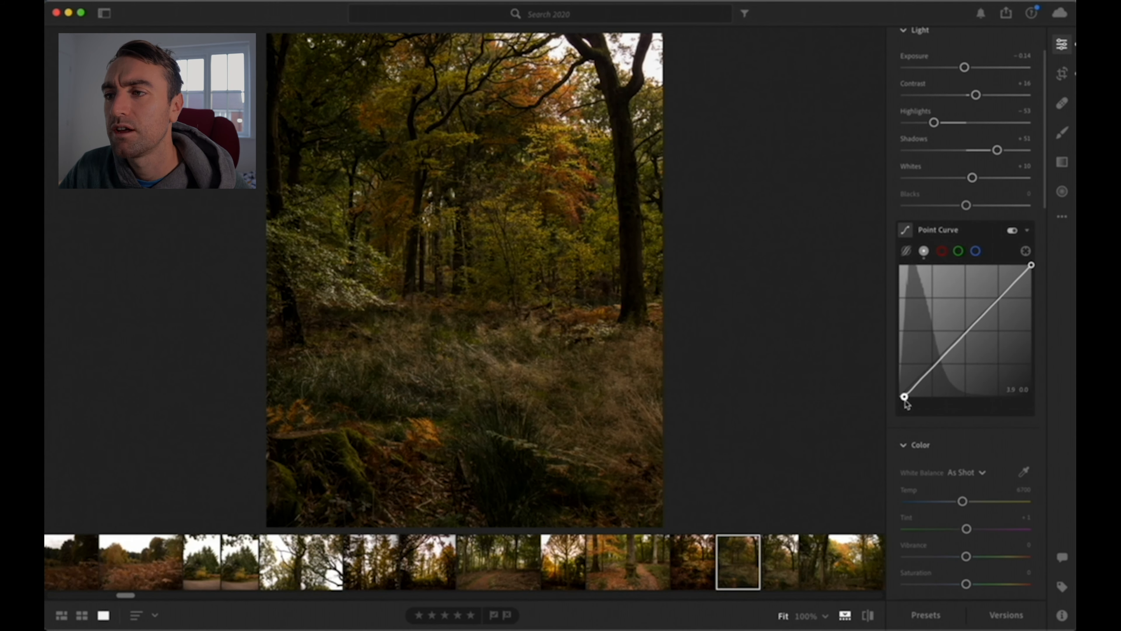
click(933, 366)
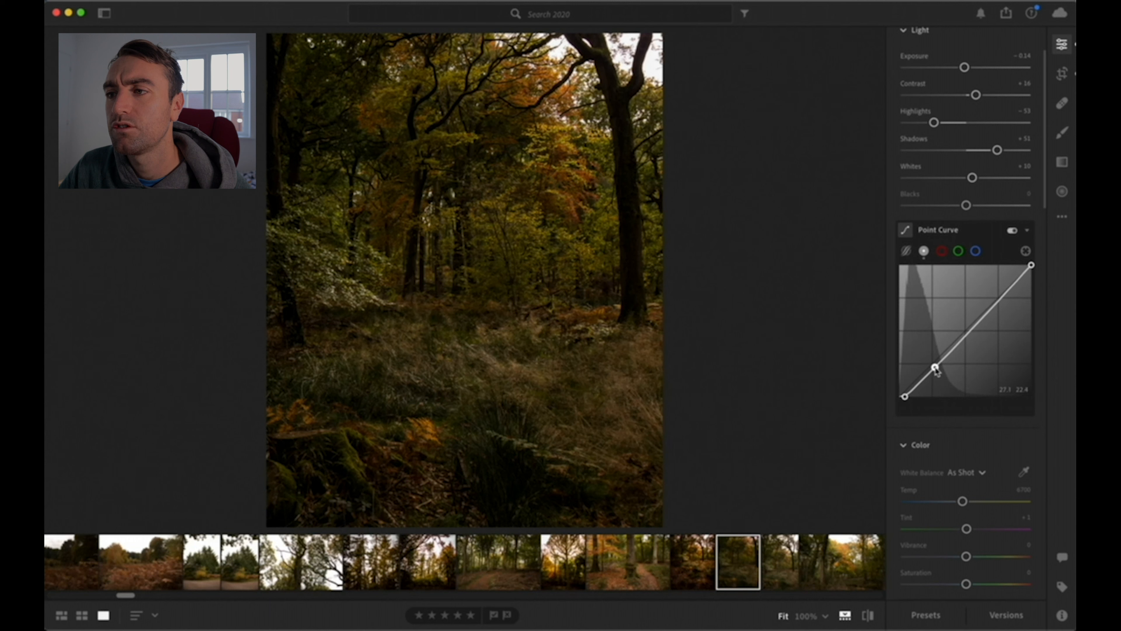
drag(998, 304, 997, 295)
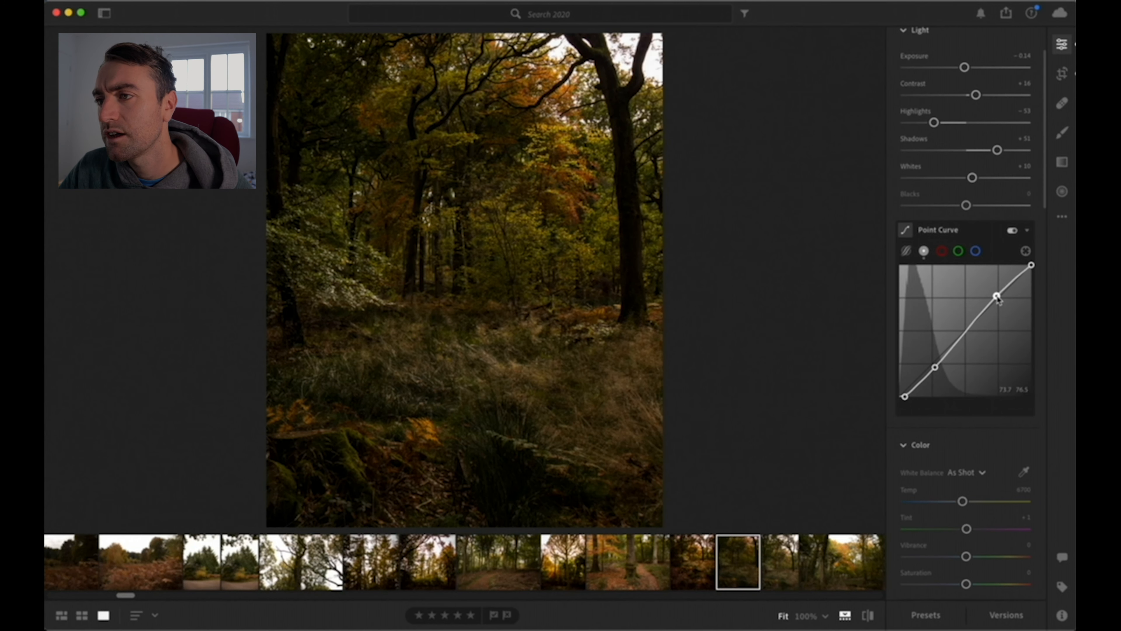
Step: Give the red channel curve a slight S shape by insetting the black point, anchoring the shadows and raising the highlights
click(942, 252)
drag(901, 397, 903, 397)
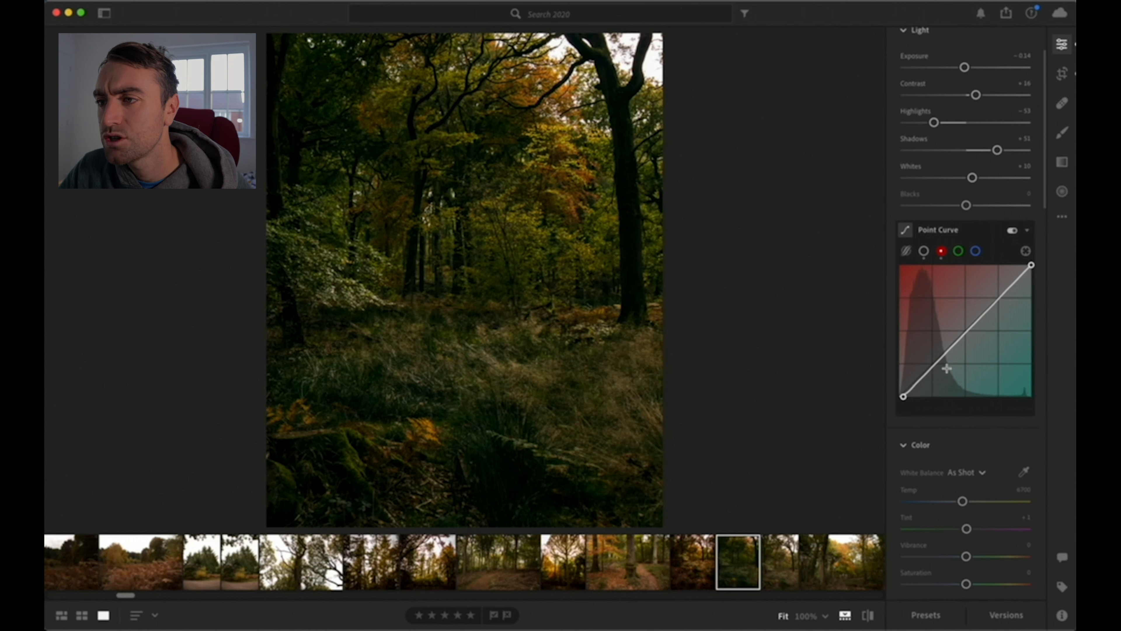
click(934, 366)
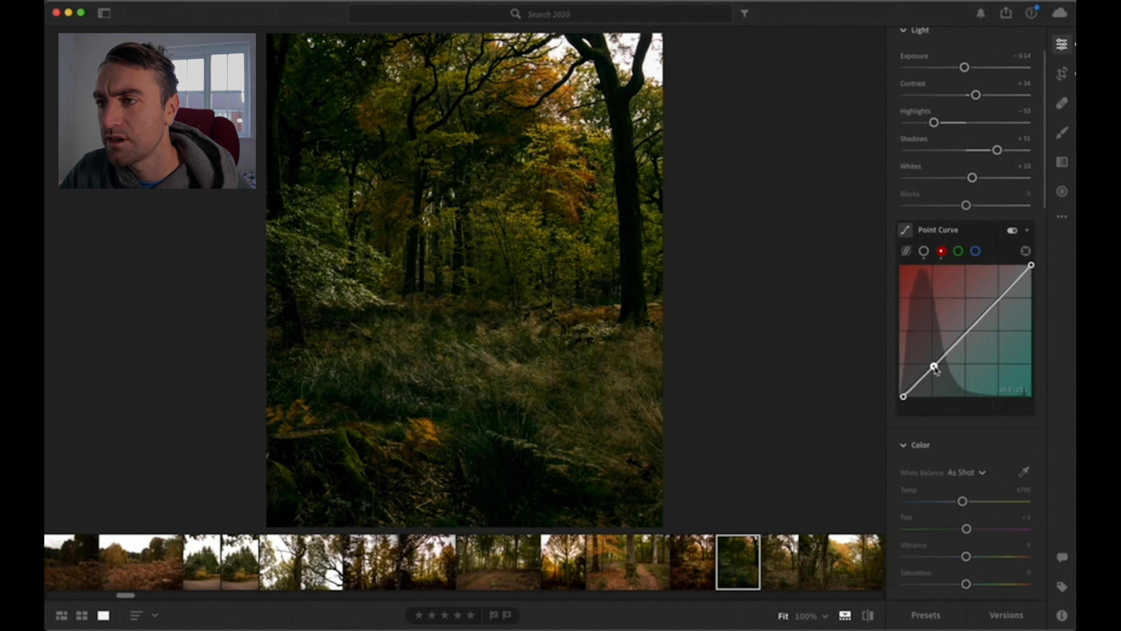
drag(1001, 297, 998, 293)
Step: Inset the green curve's black point, anchor its shadows at the lower quarter, and raise the highlight point to 73.7/76.9
click(958, 251)
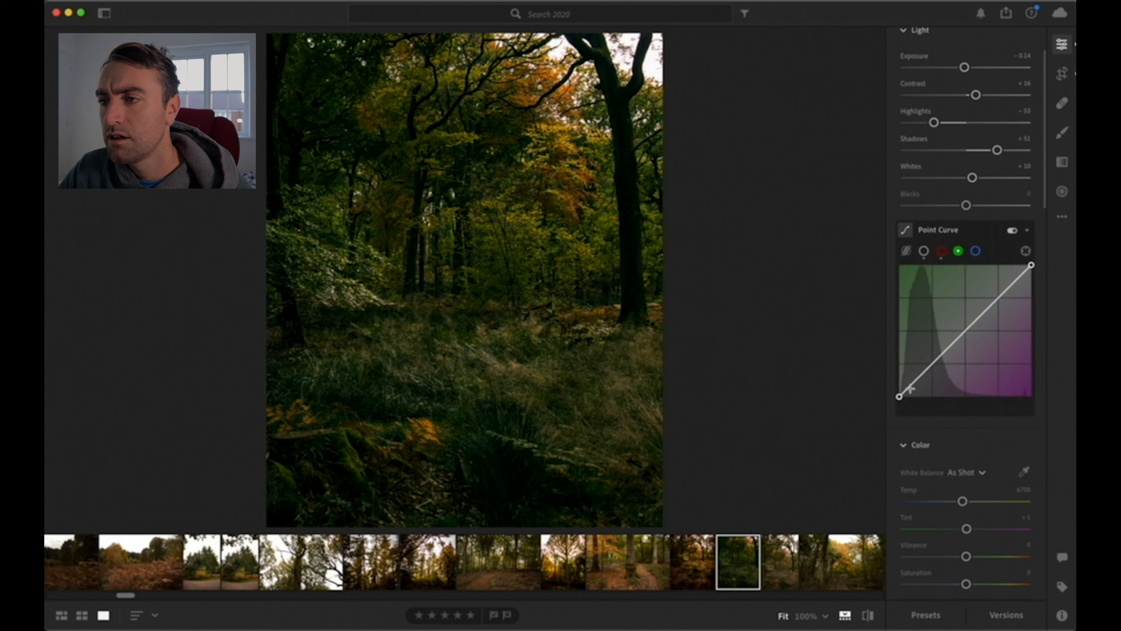
drag(900, 396, 933, 368)
click(931, 368)
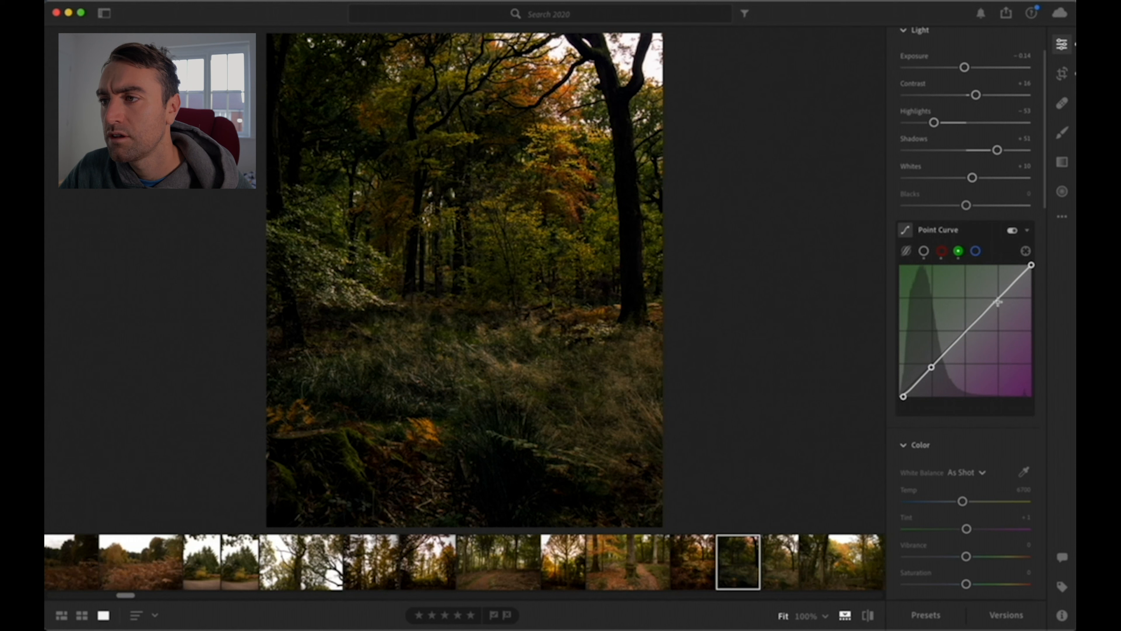
drag(999, 301, 997, 295)
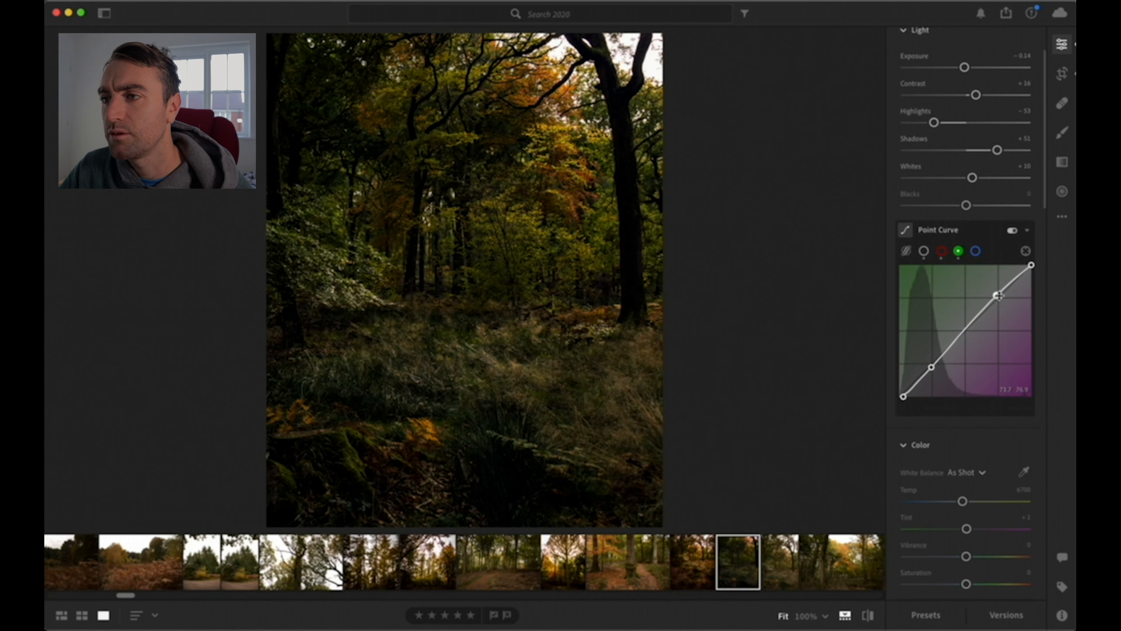
Step: Apply the same gentle S shape to the blue channel curve, with an inset black point, anchored shadows and raised highlights
click(976, 251)
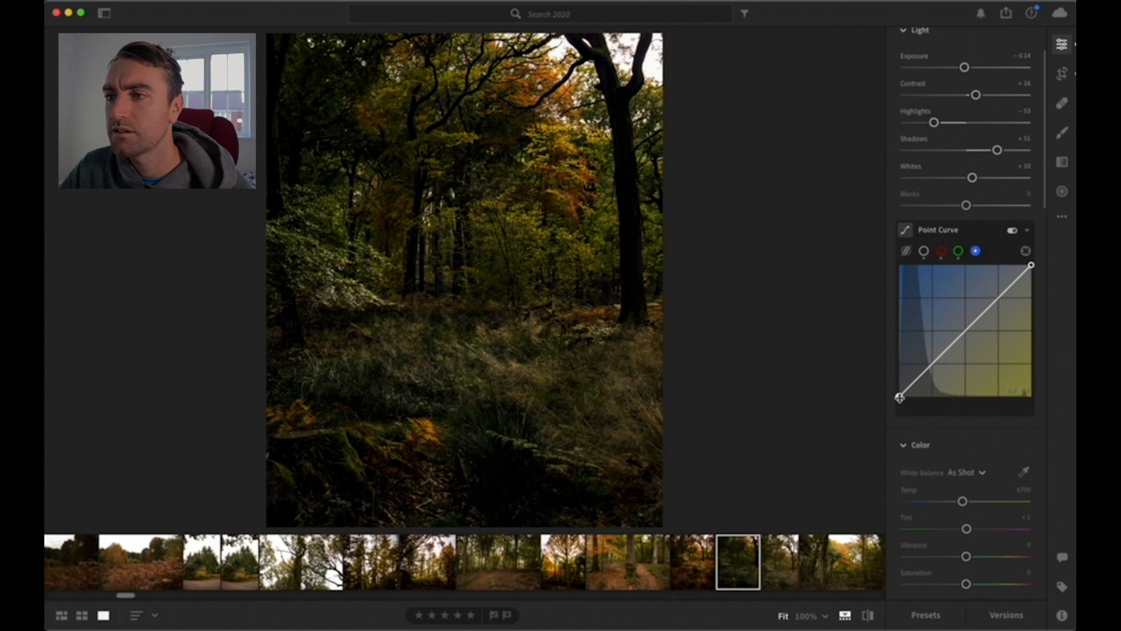
drag(900, 397, 934, 367)
drag(998, 302, 997, 295)
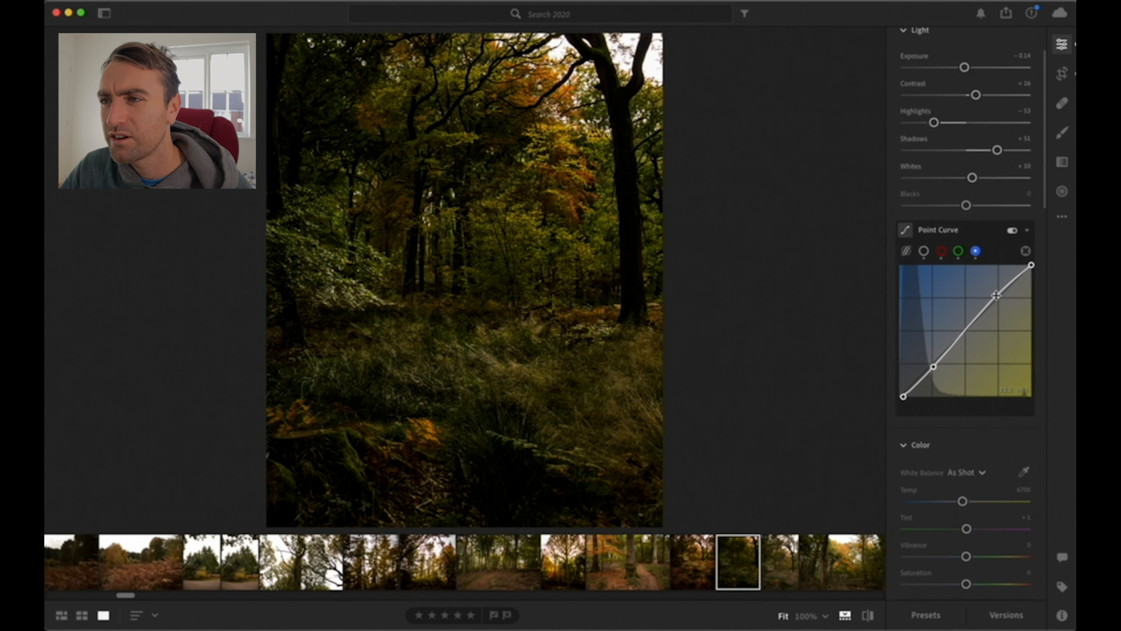
Step: Refine the red channel curve by lowering its shadow point slightly and nudging its highlight point up
click(959, 251)
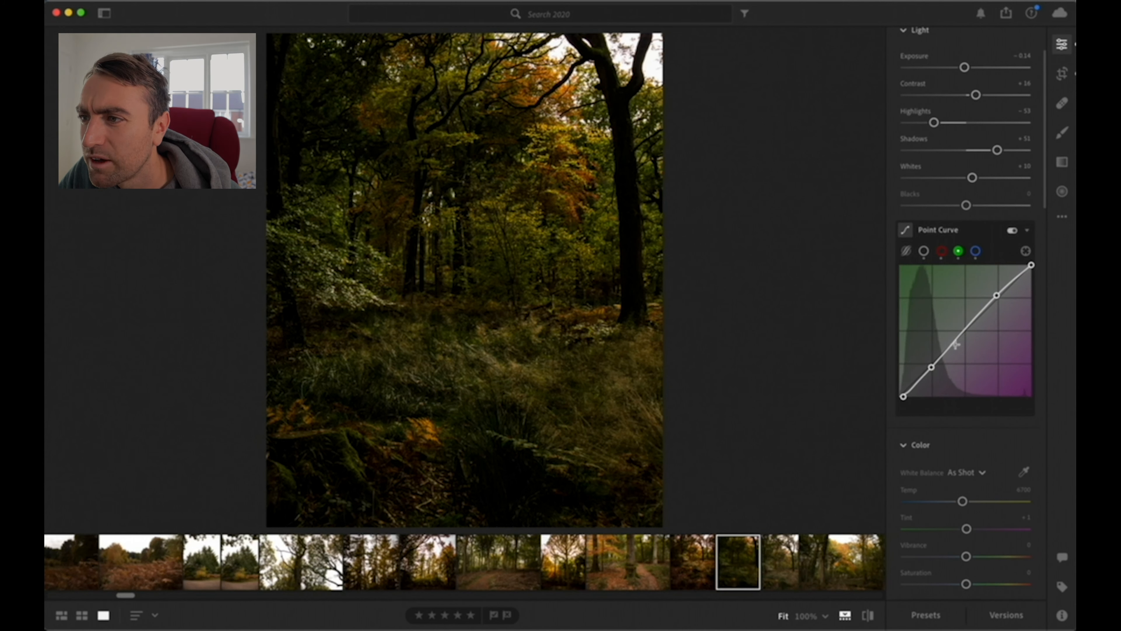
click(942, 251)
drag(935, 371, 934, 373)
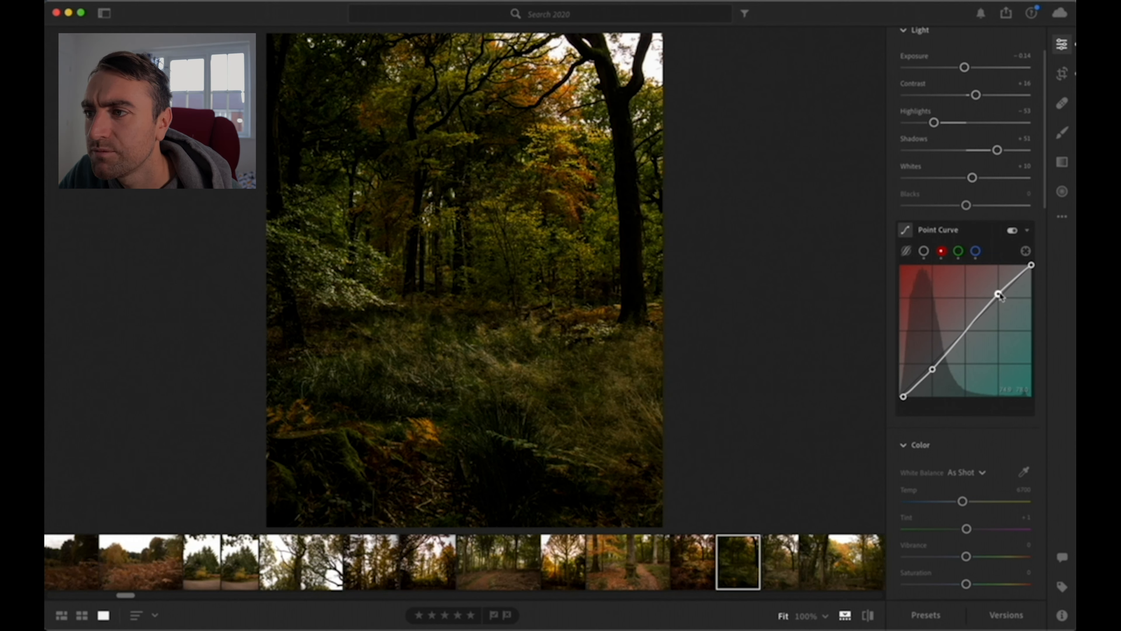
drag(1000, 297, 1001, 296)
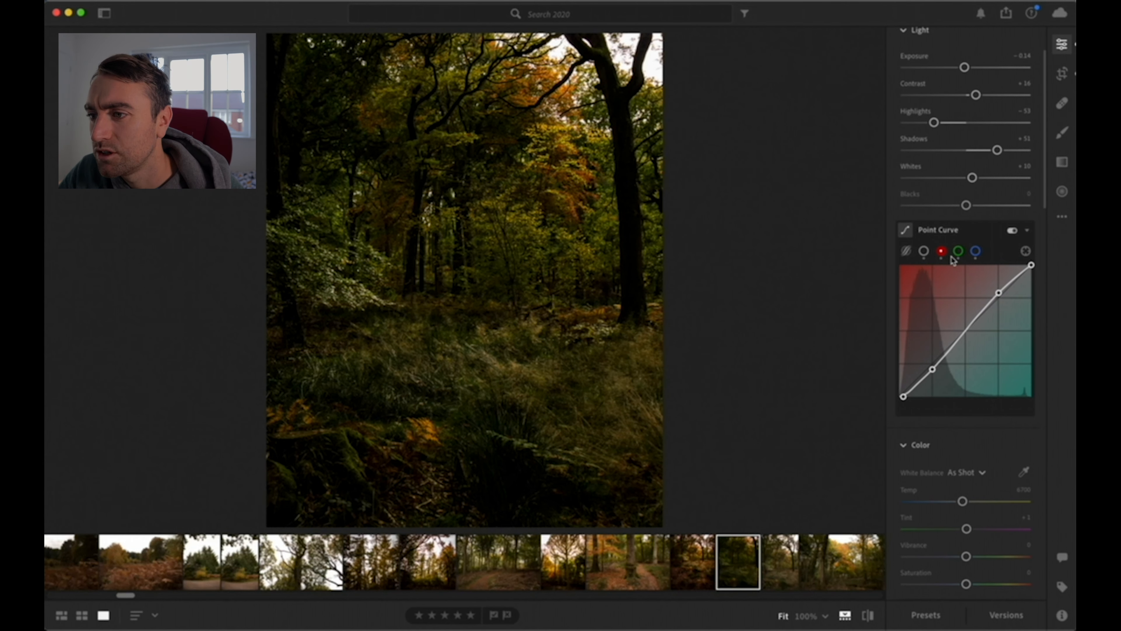
Step: Compare the edit with the original photo and lower the green curve's shadow point slightly
scroll(953, 260, down, 5)
key(backslash)
key(backslash)
scroll(947, 289, up, 1)
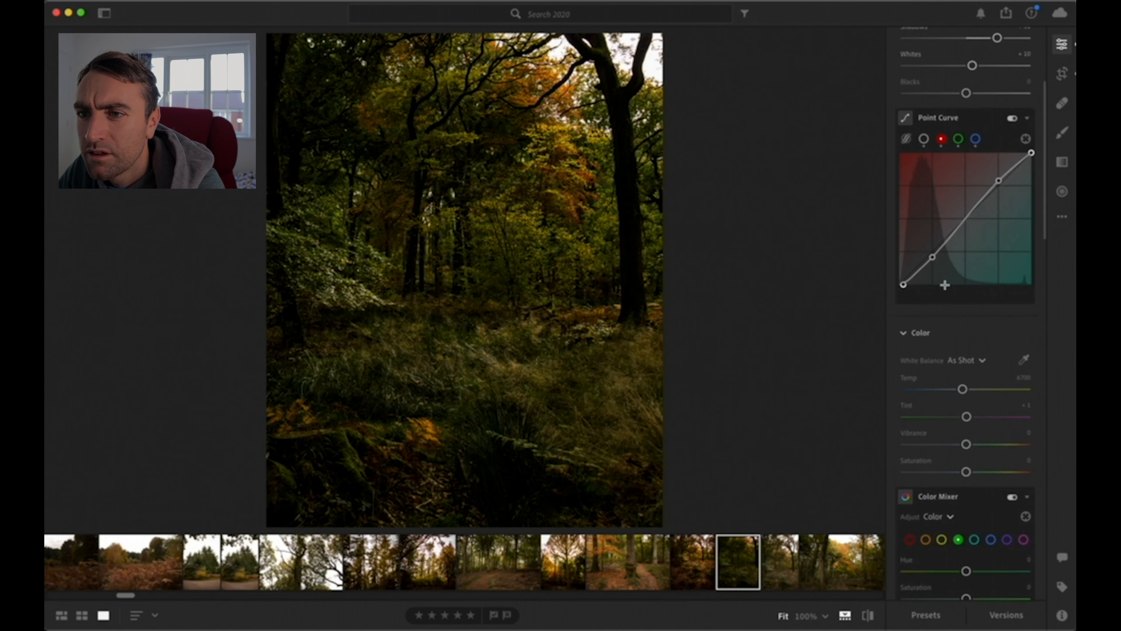
scroll(945, 285, up, 4)
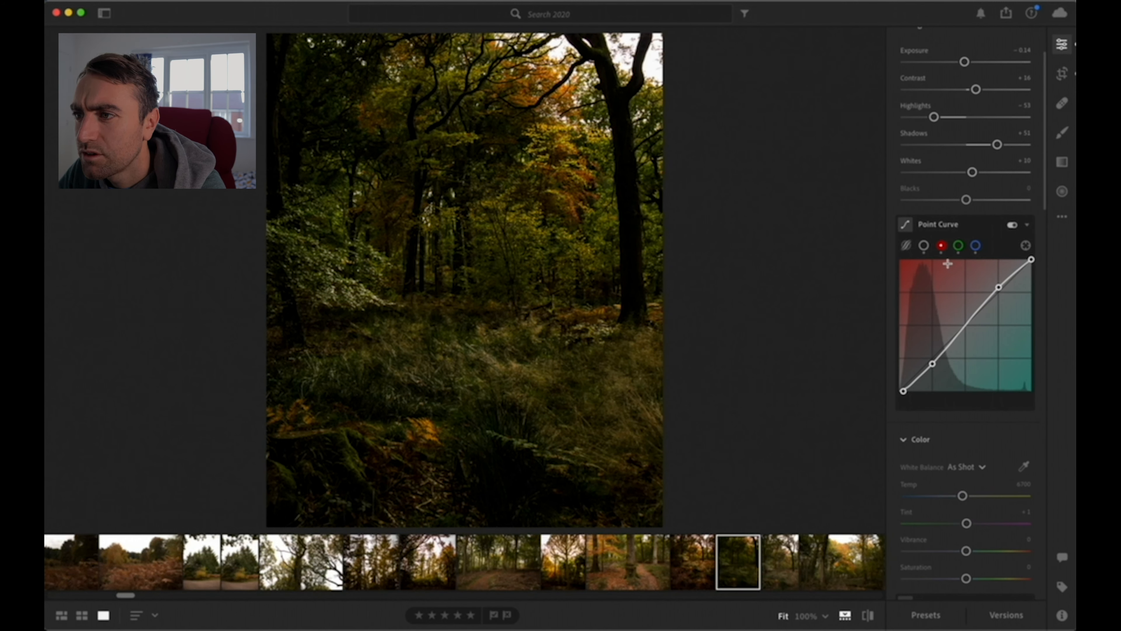
click(959, 246)
drag(932, 363, 932, 366)
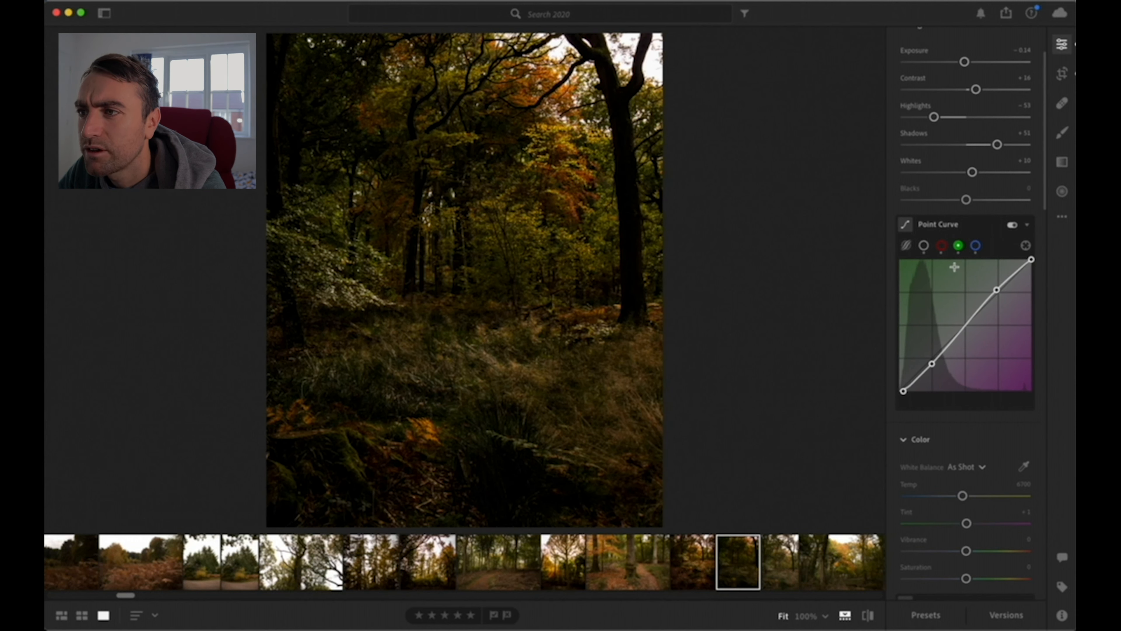
Step: Raise the Shadows adjustment to +59
scroll(987, 324, down, 5)
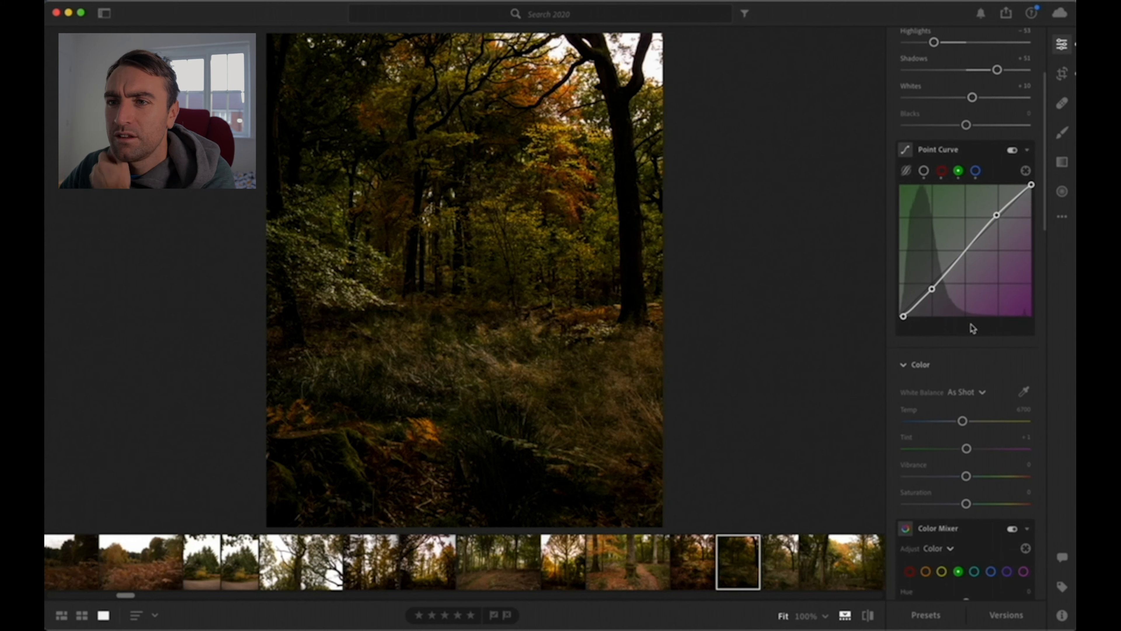
scroll(963, 326, up, 7)
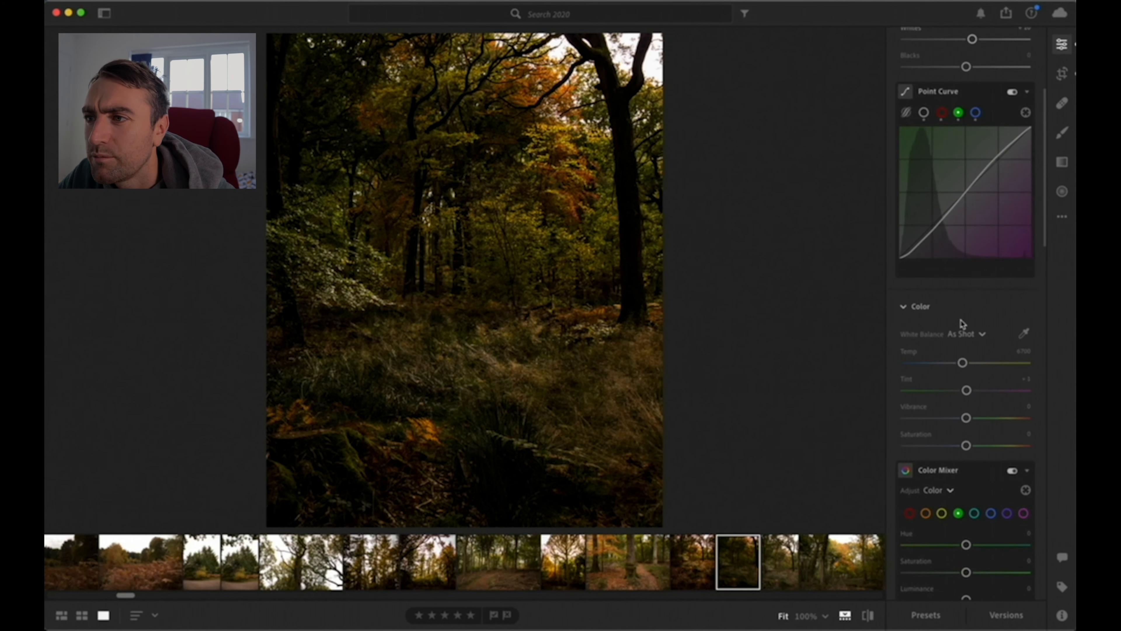
drag(998, 211, 1001, 211)
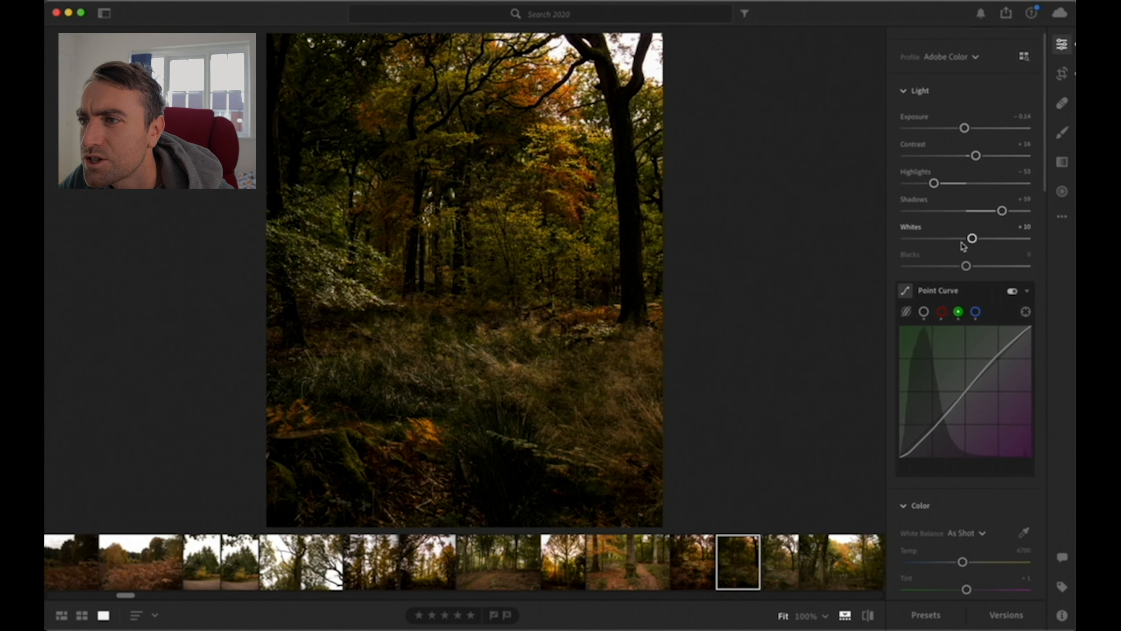
Step: Switch off the Color Grading adjustments for the photo
scroll(964, 246, down, 10)
scroll(963, 246, down, 2)
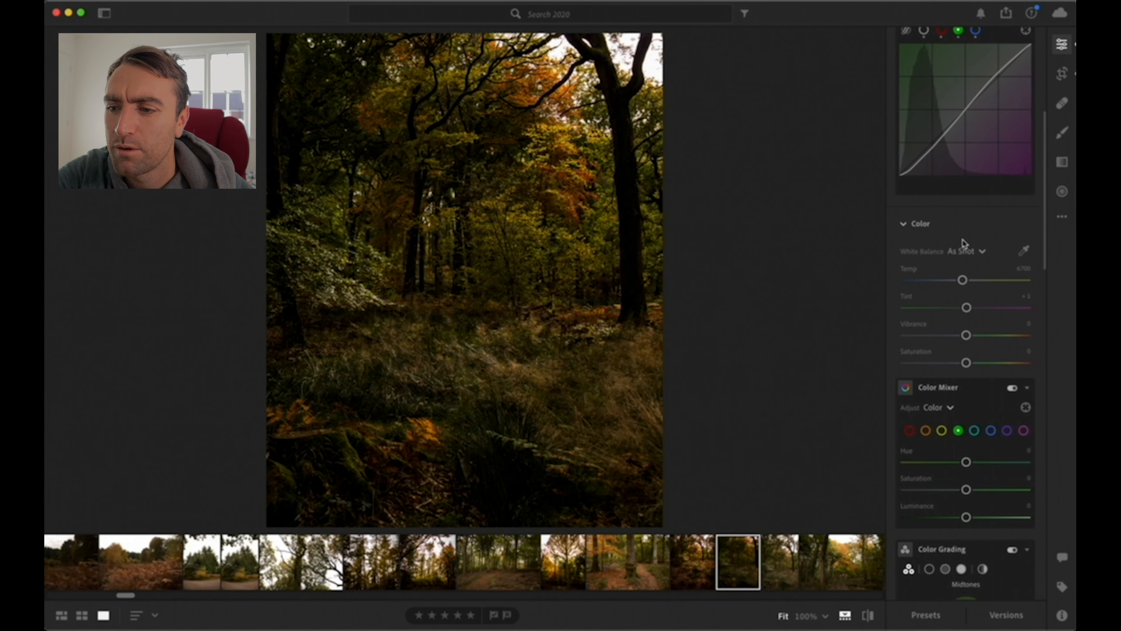
key(XF86MonBrightnessUp)
scroll(964, 266, down, 1)
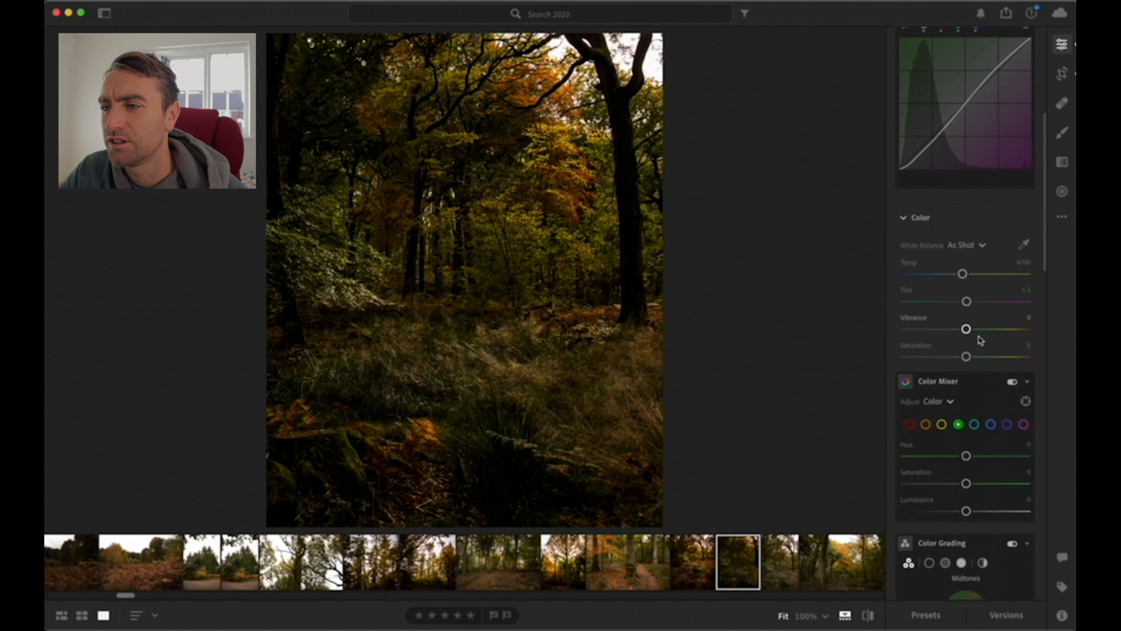
scroll(979, 340, down, 4)
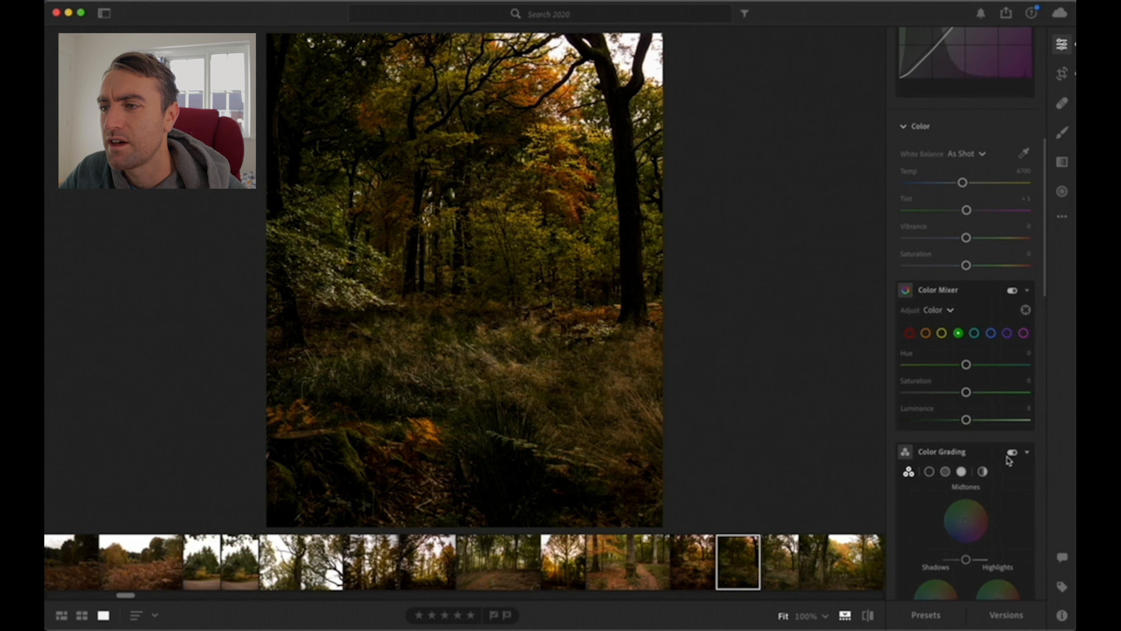
click(1011, 453)
click(1002, 455)
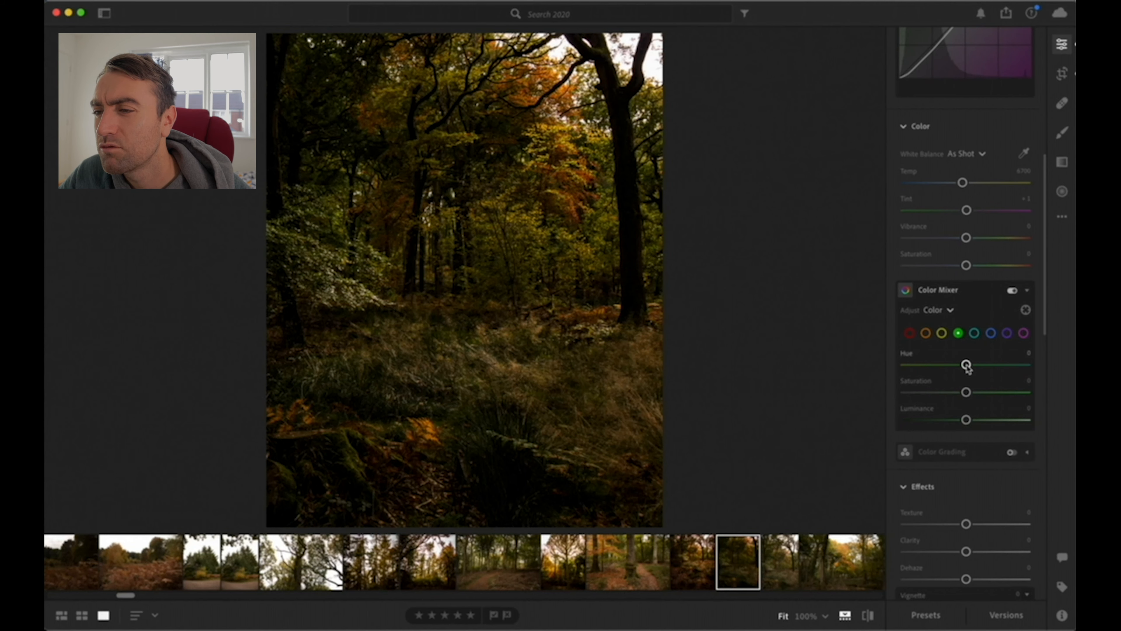
Step: Shift the greens' hue to +23 in the Color Mixer and raise their luminance slightly
drag(967, 364, 978, 367)
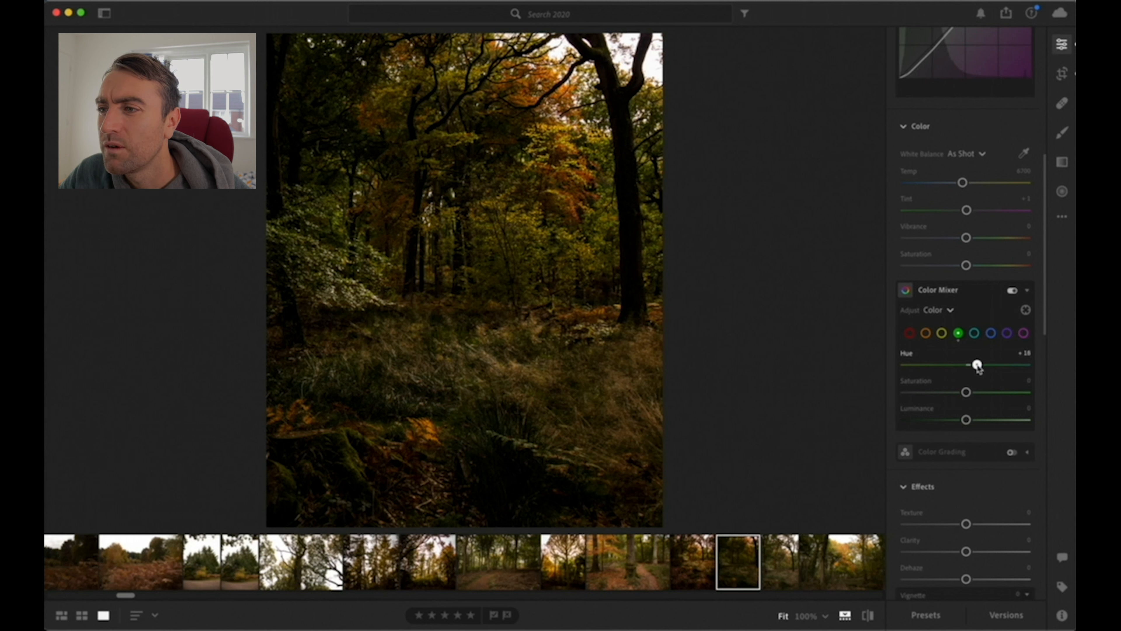
drag(979, 367, 982, 368)
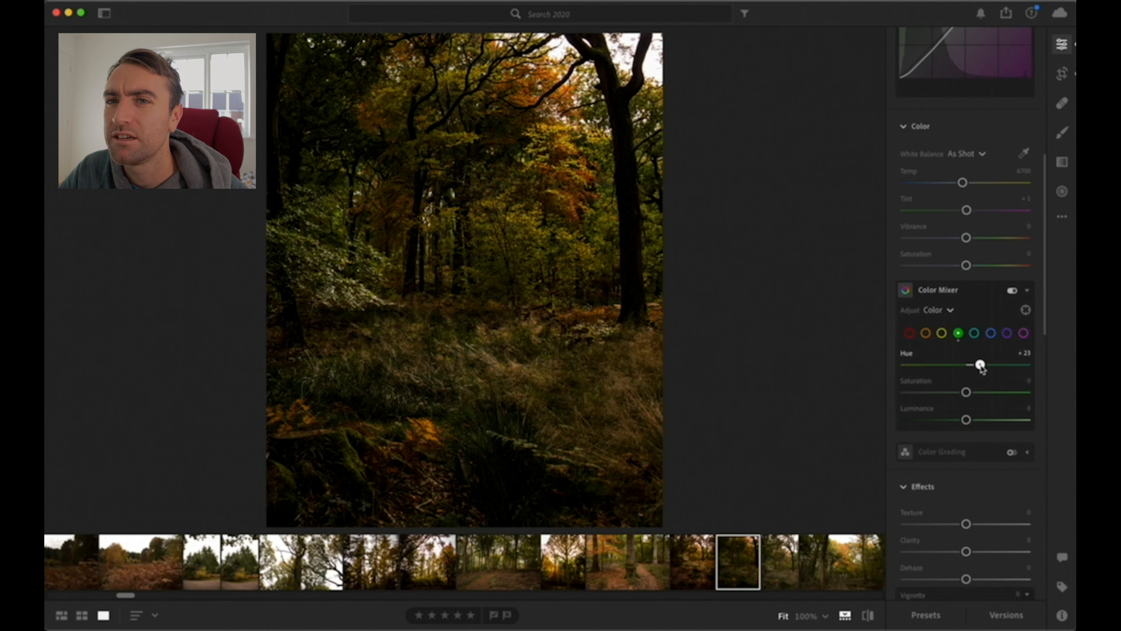
drag(966, 419, 976, 422)
Step: Set the yellows' hue to -45 and their luminance to +19 in the Color Mixer
click(942, 333)
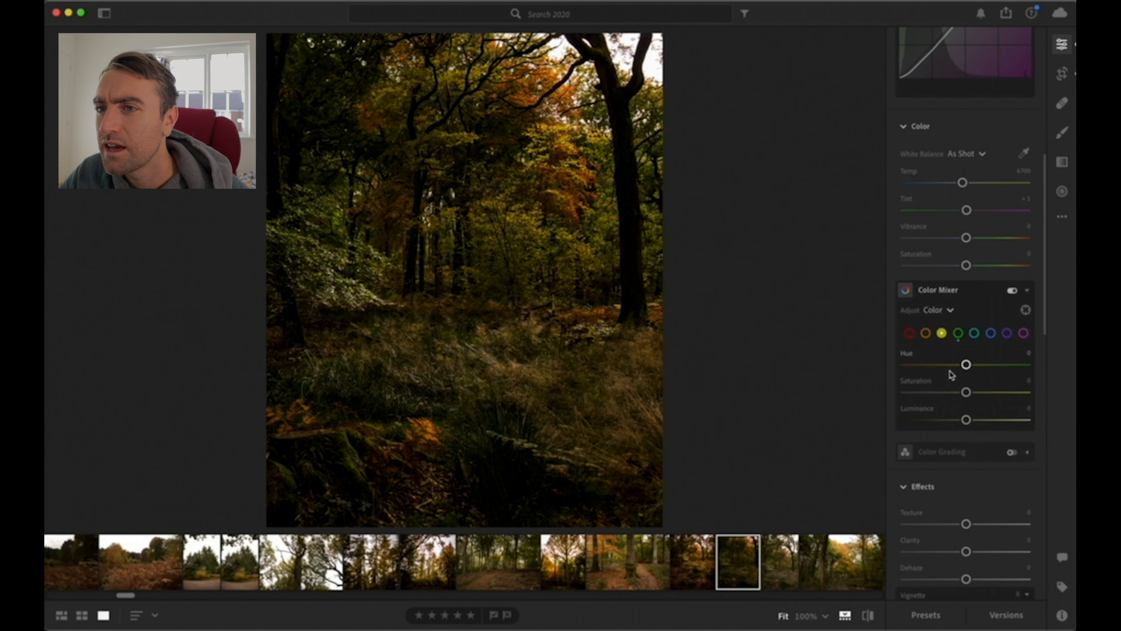
drag(968, 366, 938, 366)
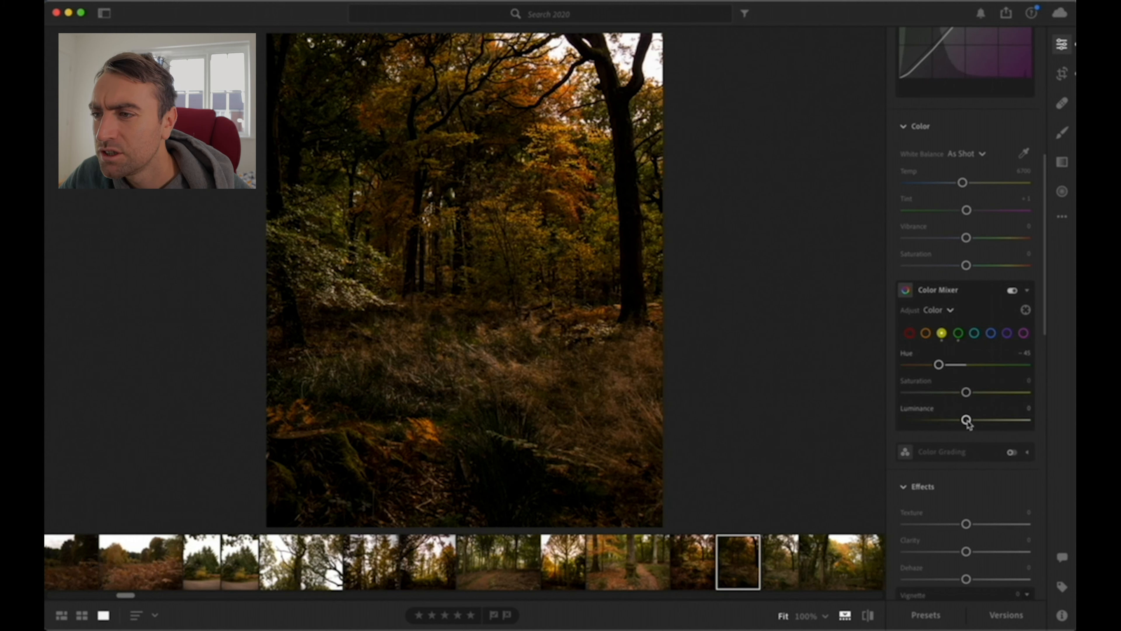
drag(966, 419, 979, 420)
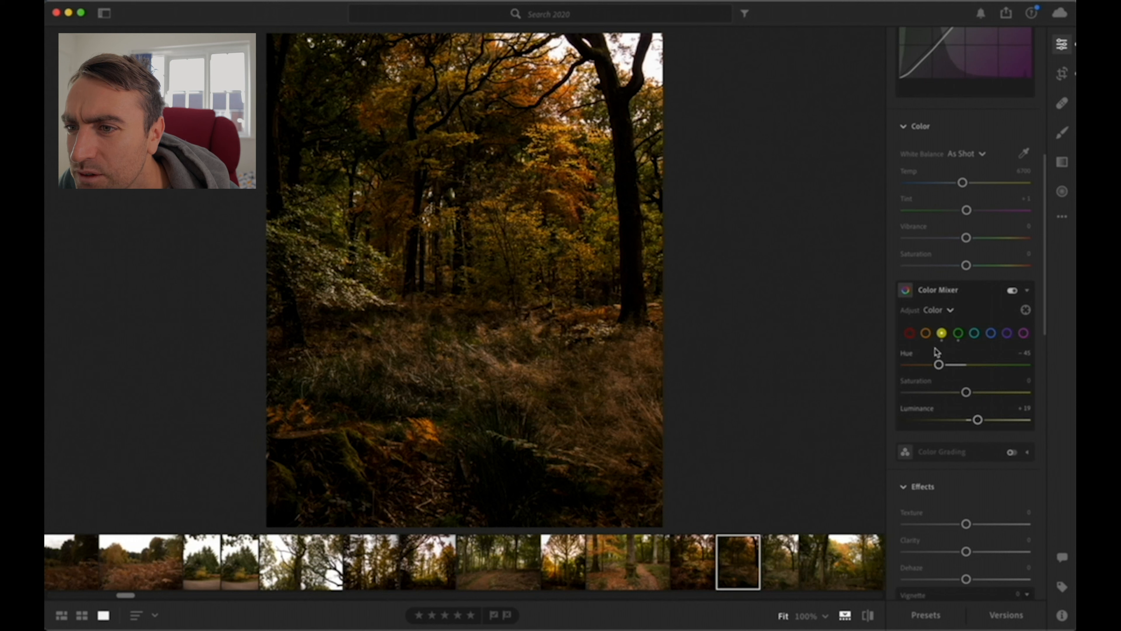
Step: Set the oranges' luminance to -11 and their hue to -7 in the Color Mixer
click(926, 333)
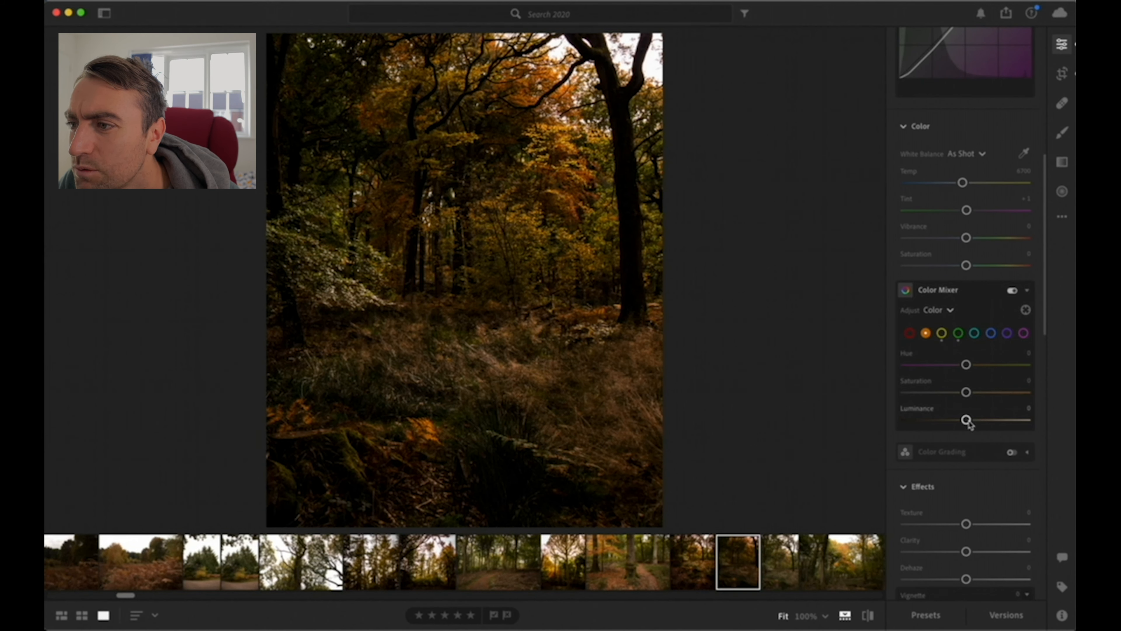
drag(967, 421, 959, 420)
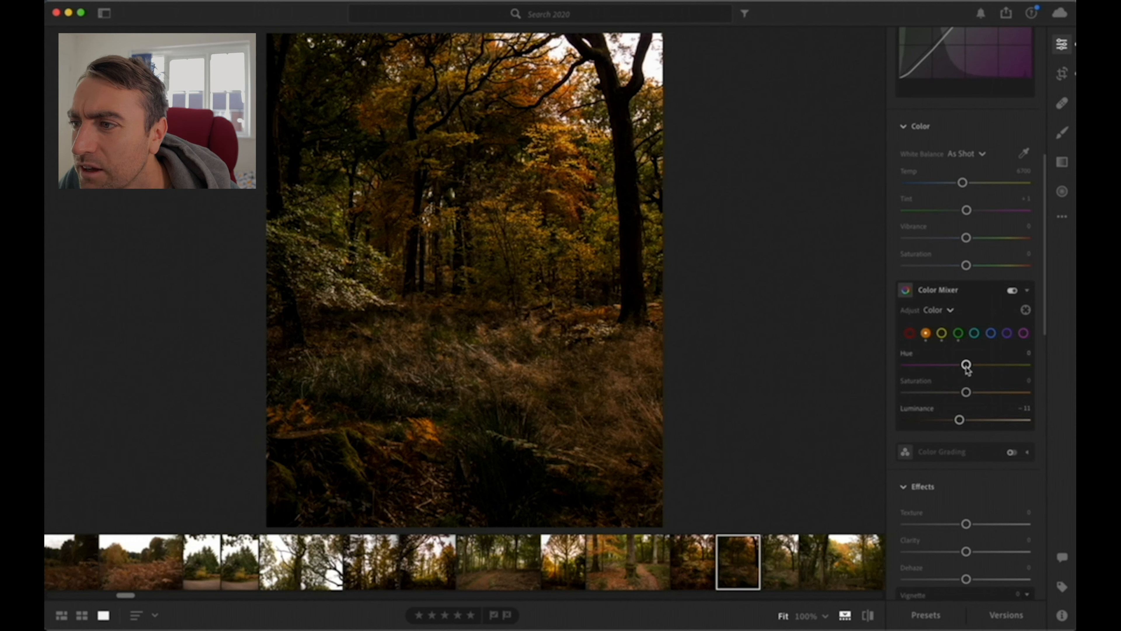
drag(966, 365, 963, 364)
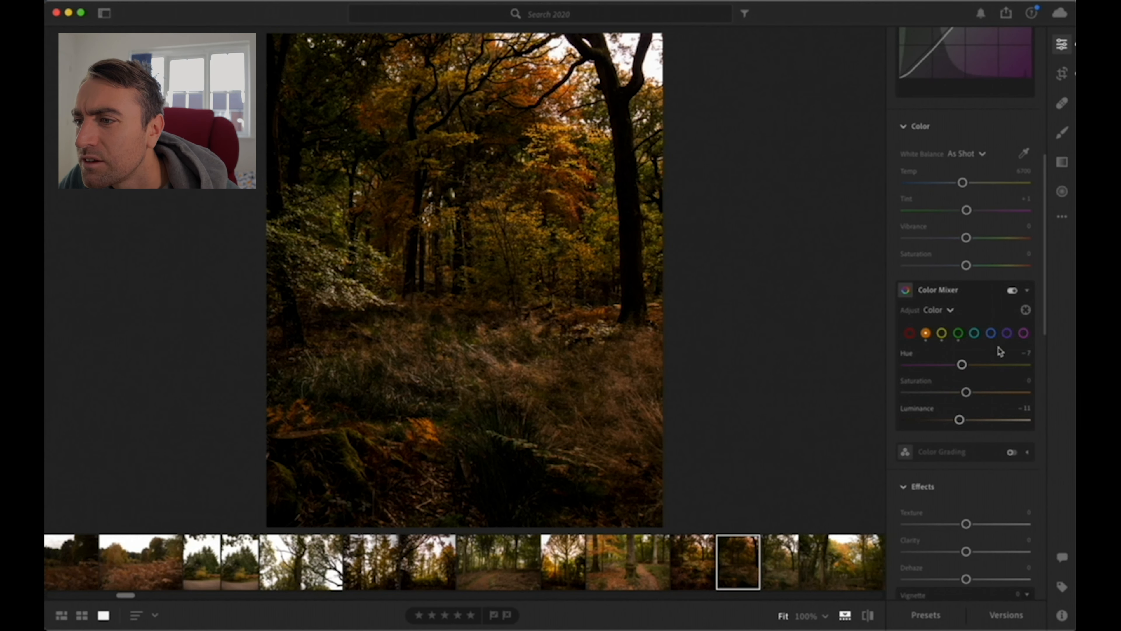
Step: Lower the blues' luminance to -20 in the Color Mixer
scroll(994, 384, down, 1)
scroll(993, 382, down, 3)
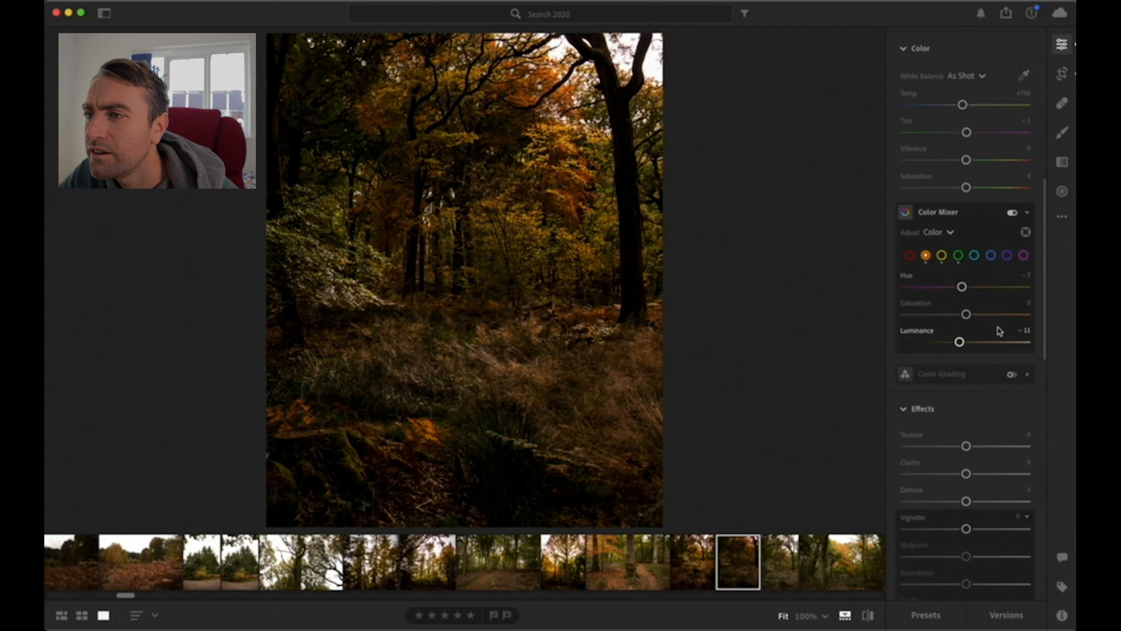
click(992, 255)
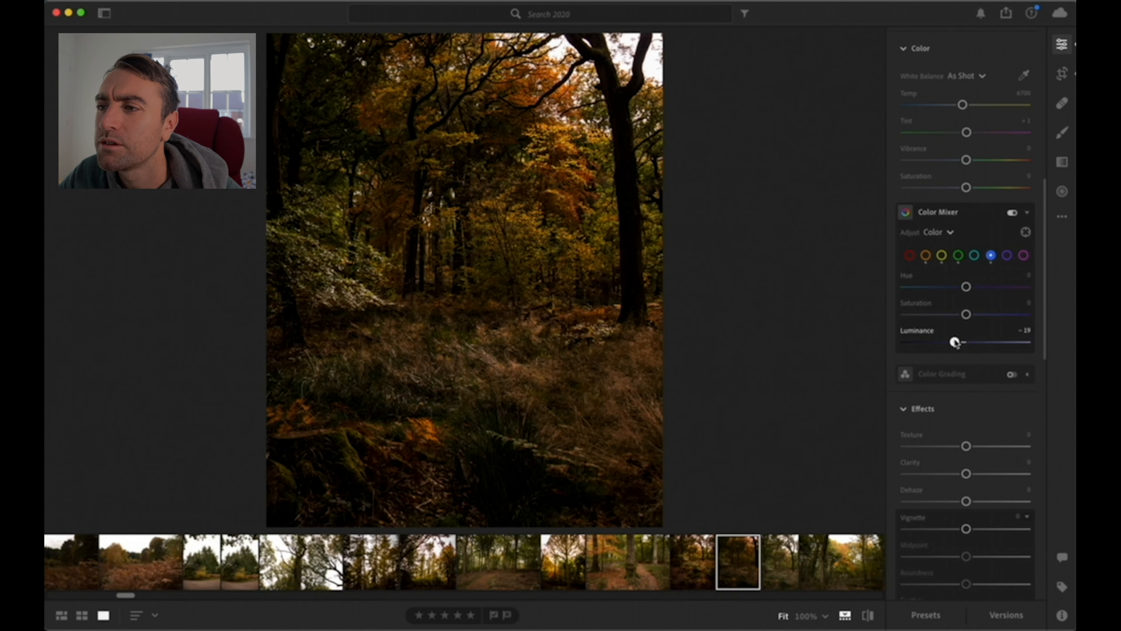
Step: Set the photo's Texture to +21, Clarity to +40 and Dehaze to +16
scroll(958, 347, down, 3)
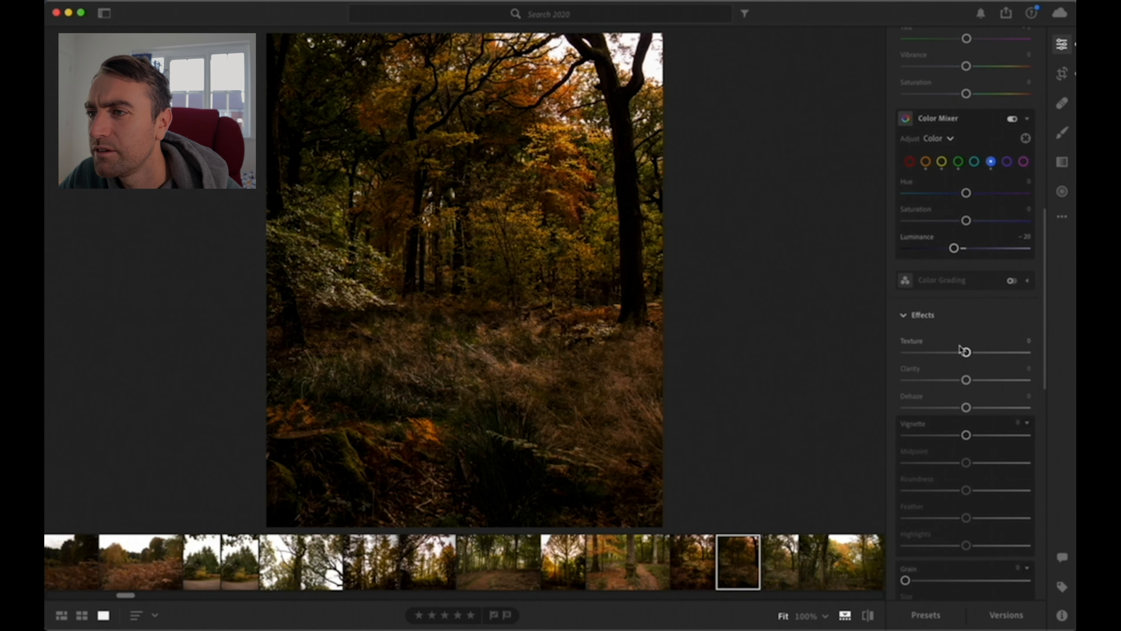
mouse_move(956, 305)
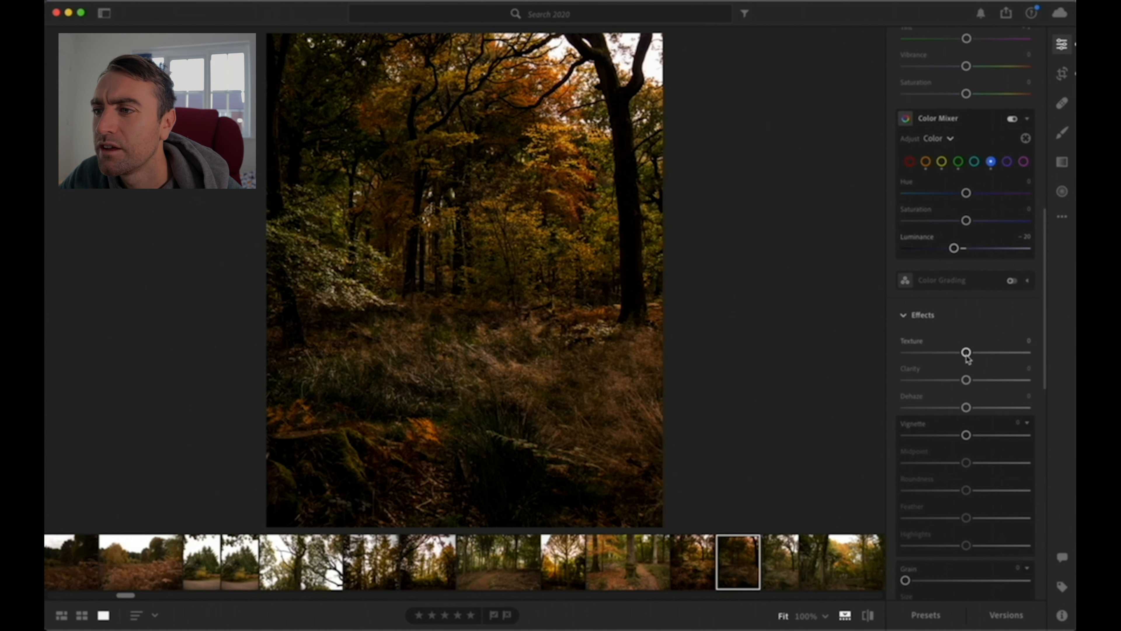
drag(967, 352, 979, 353)
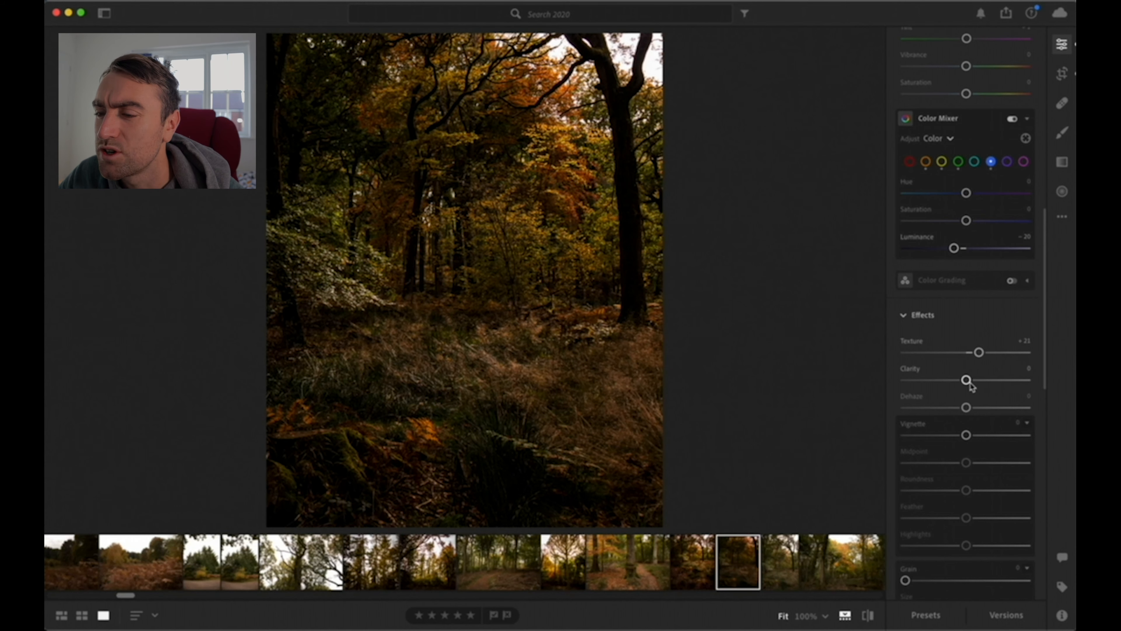
drag(967, 381, 980, 410)
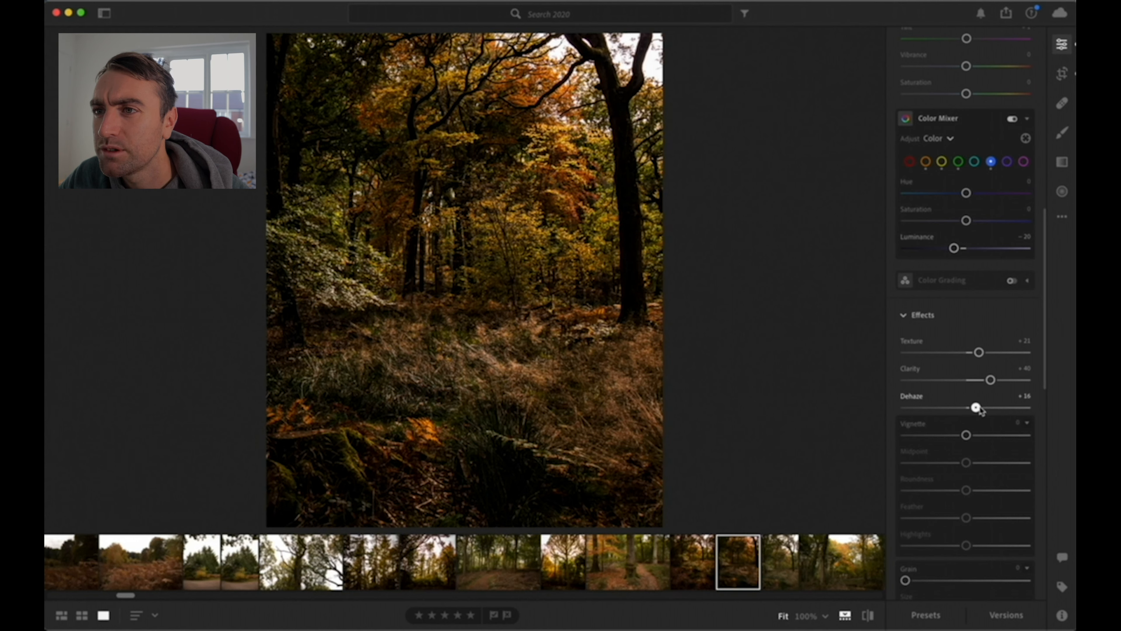
Step: Try a darkening vignette of -14, and set the Vignette to +11 to lighten the photo's edges instead
scroll(974, 336, down, 2)
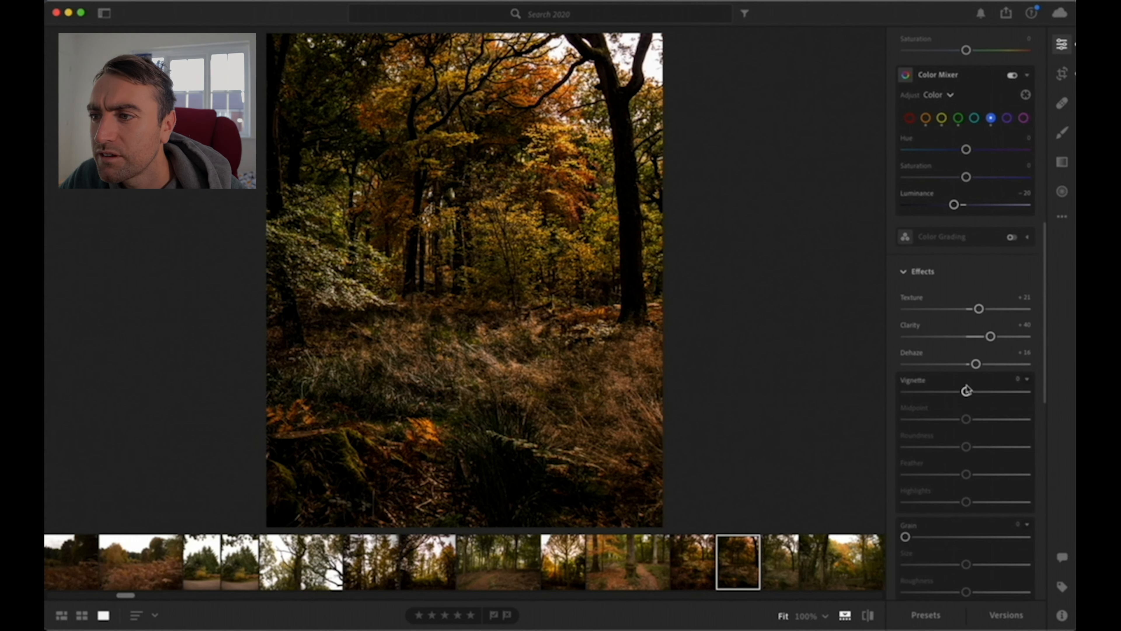
drag(969, 395, 959, 395)
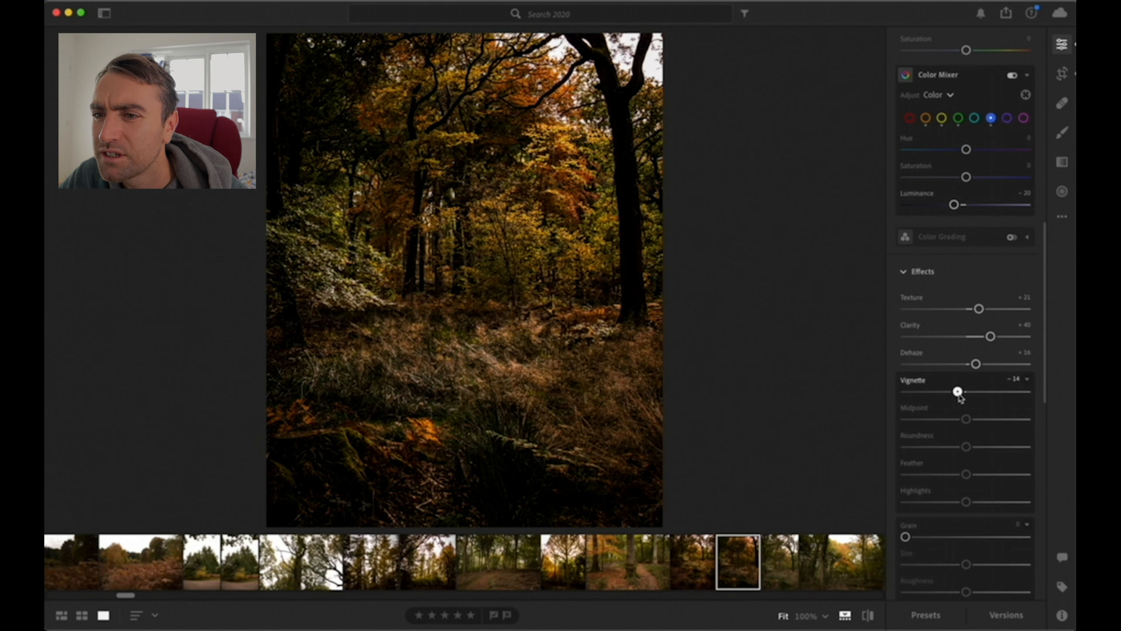
drag(960, 395, 975, 396)
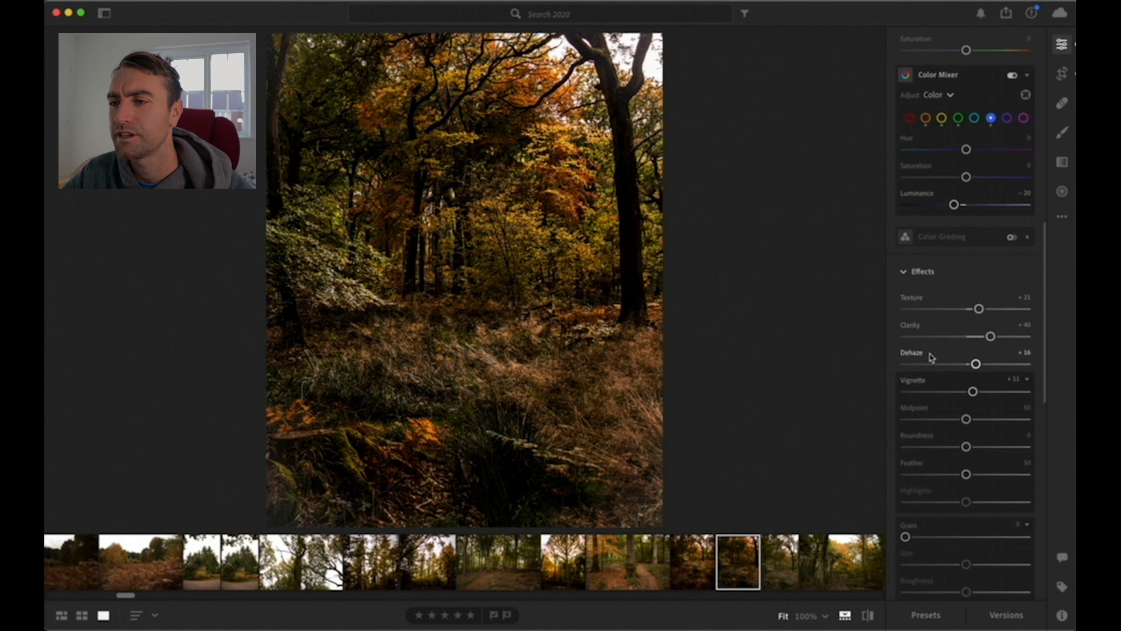
Step: Try a Grain amount of 31, inspect the trees up close, and return the grain to 0
scroll(929, 354, down, 5)
scroll(929, 351, down, 3)
scroll(930, 351, up, 1)
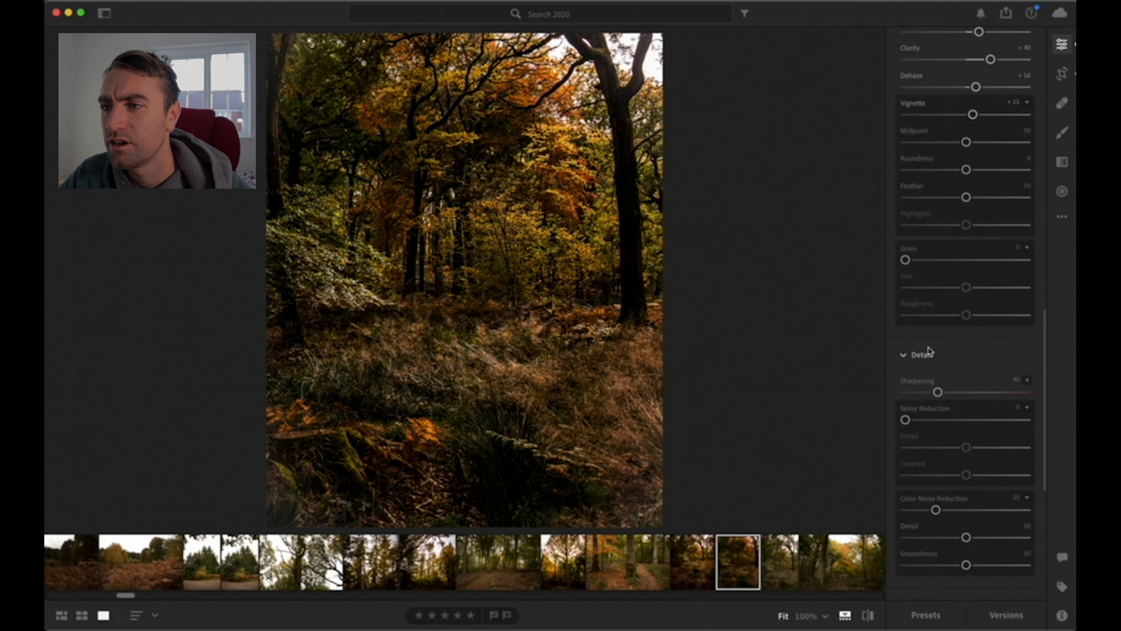
scroll(929, 349, down, 1)
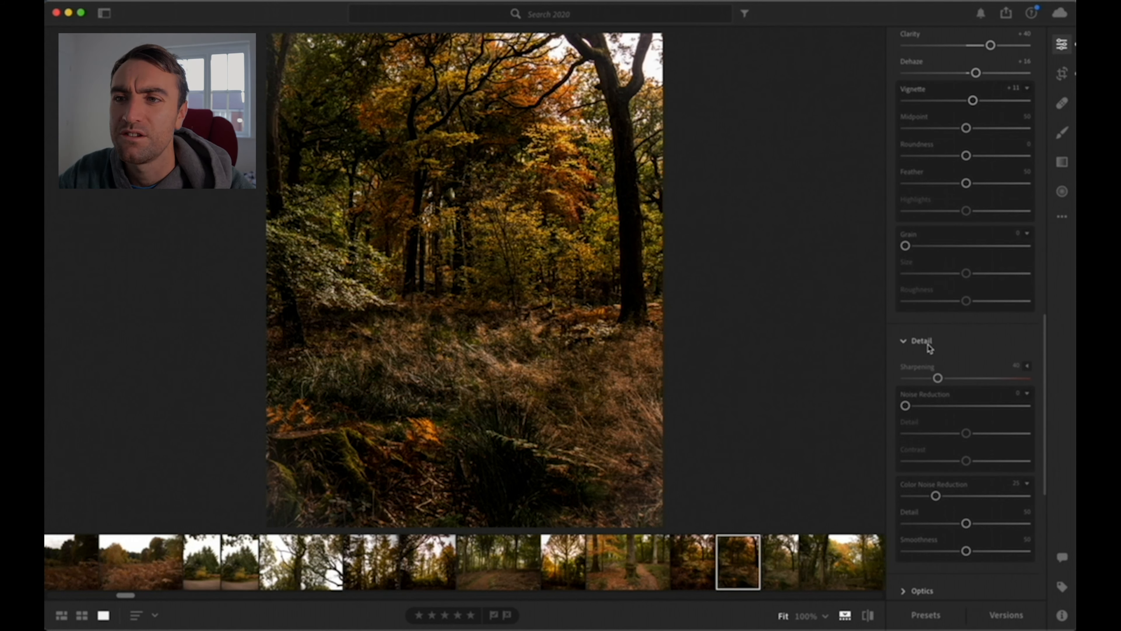
drag(905, 246, 943, 245)
click(403, 268)
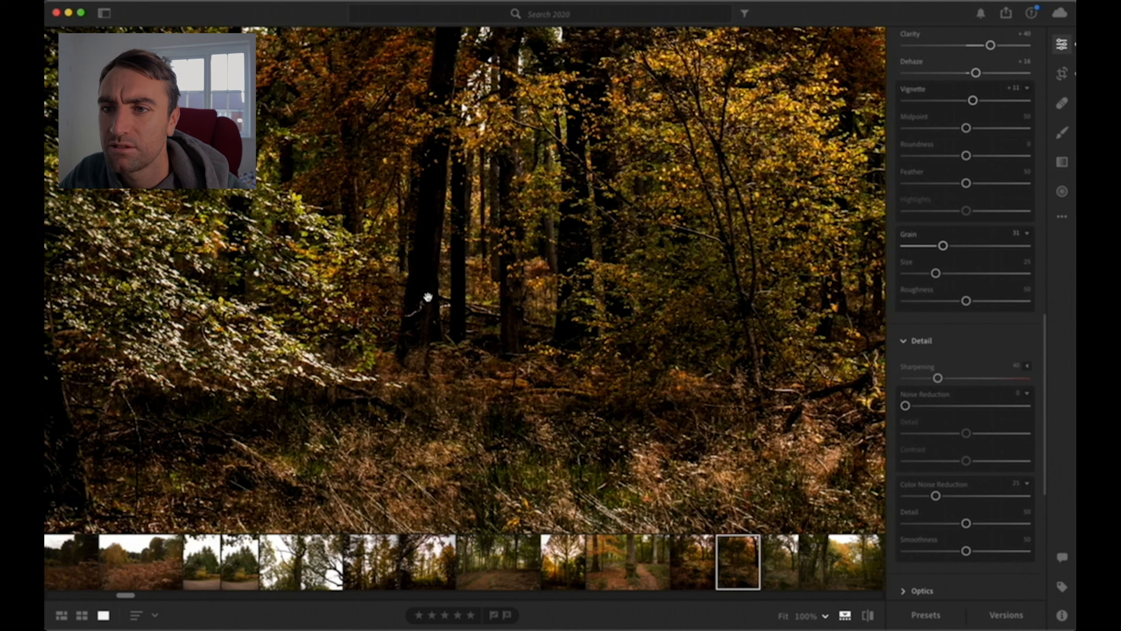
click(580, 243)
drag(943, 246, 851, 254)
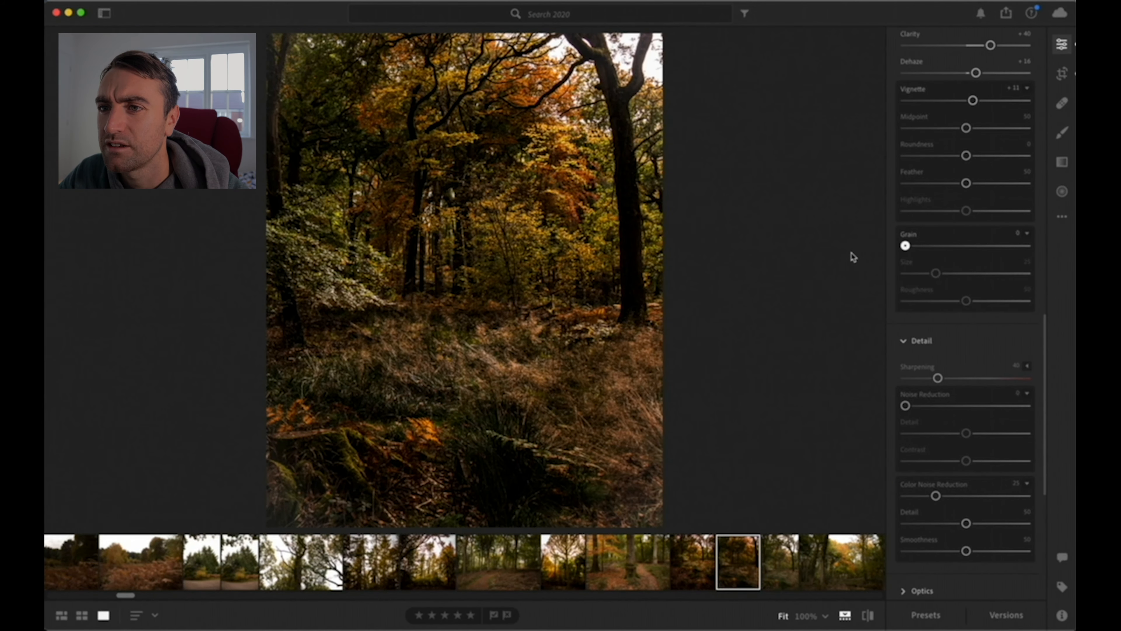
scroll(964, 305, down, 5)
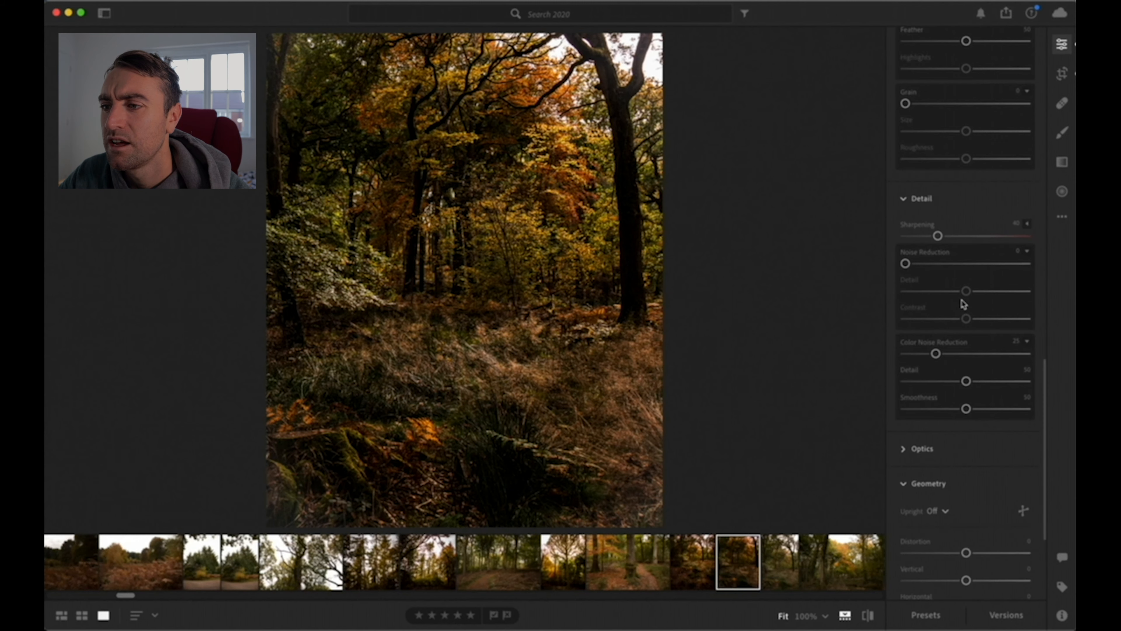
scroll(964, 304, up, 15)
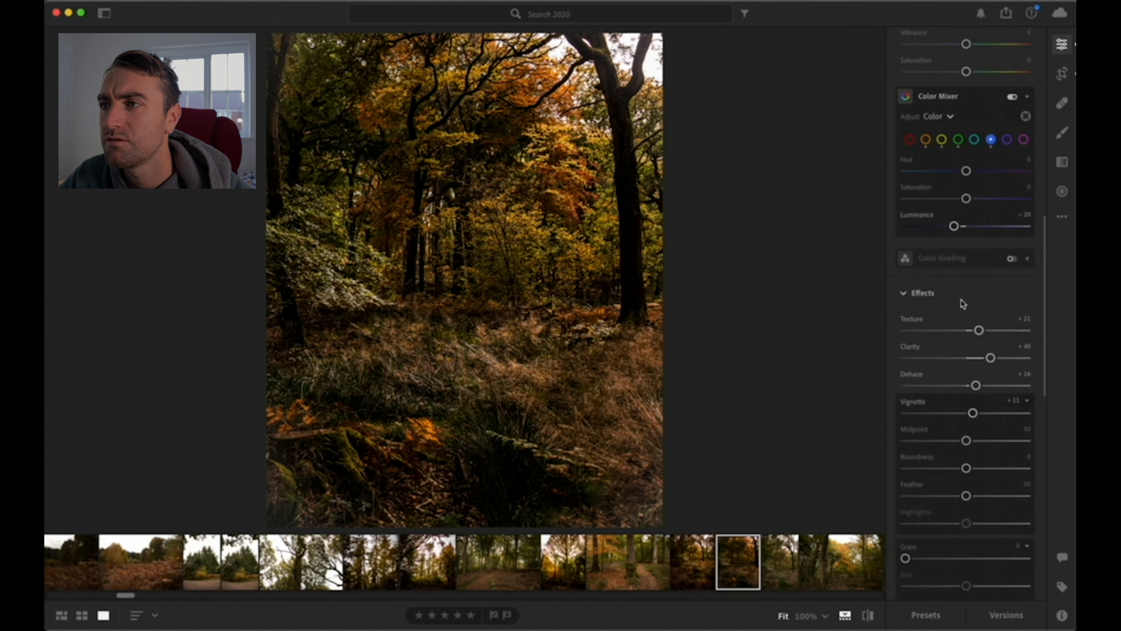
scroll(927, 240, up, 6)
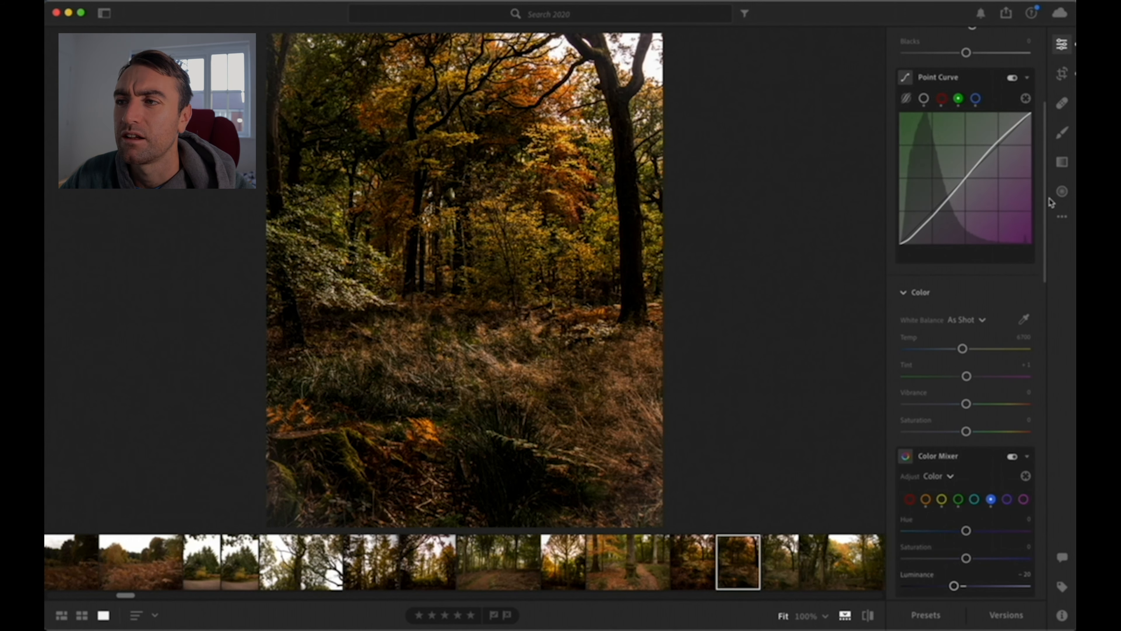
click(1062, 191)
click(1063, 70)
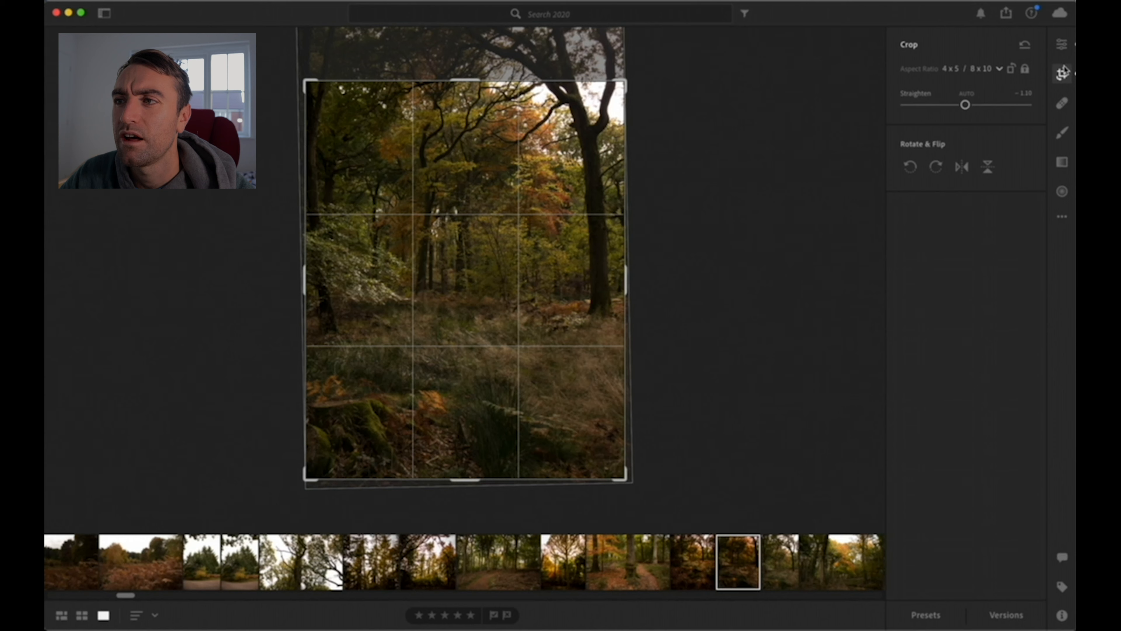
click(1062, 44)
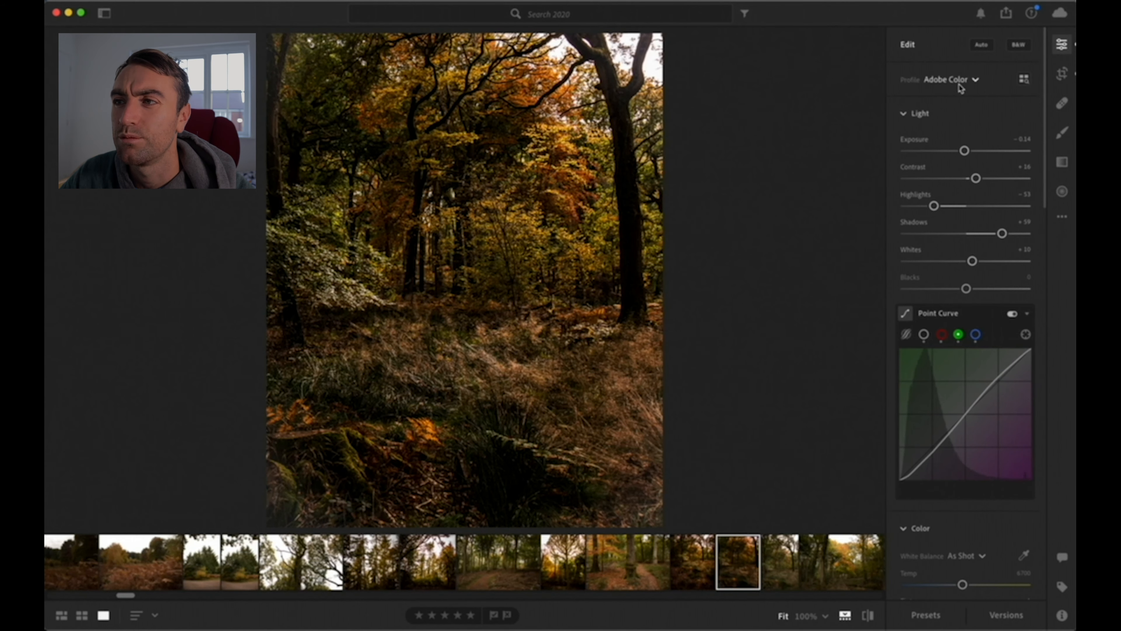